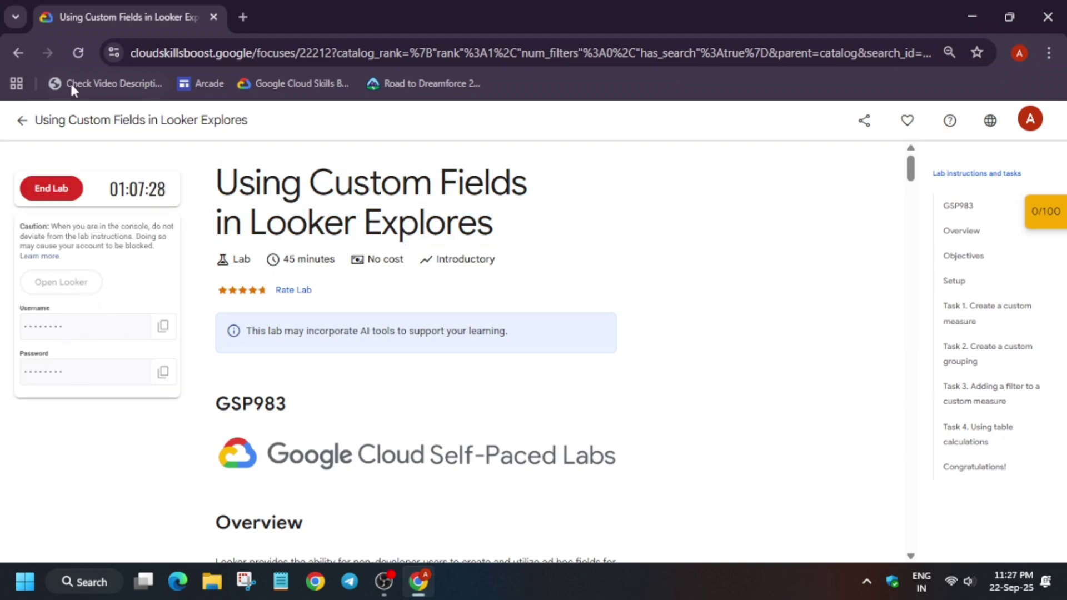
Reload the lab page to reveal the Looker username and password.
click(77, 53)
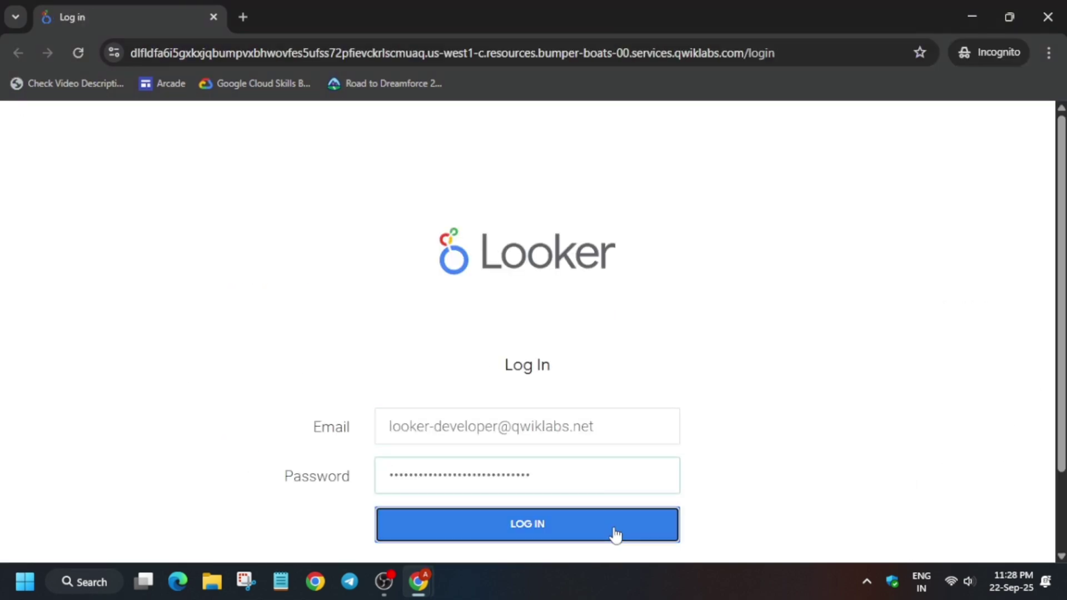
Sign in to Looker with the lab credentials and open the Explore list.
click(614, 533)
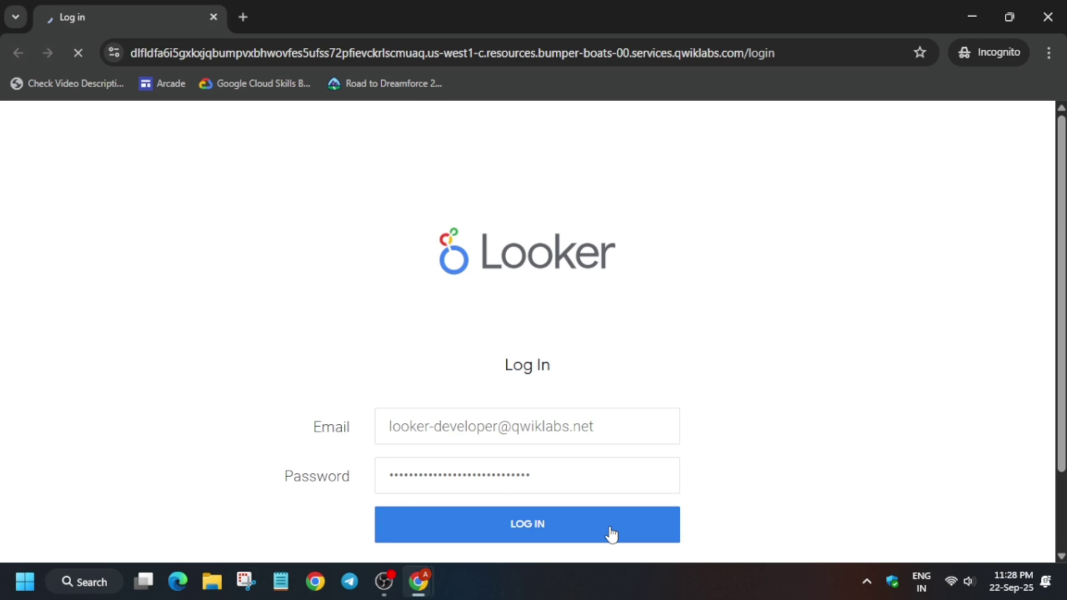
click(403, 502)
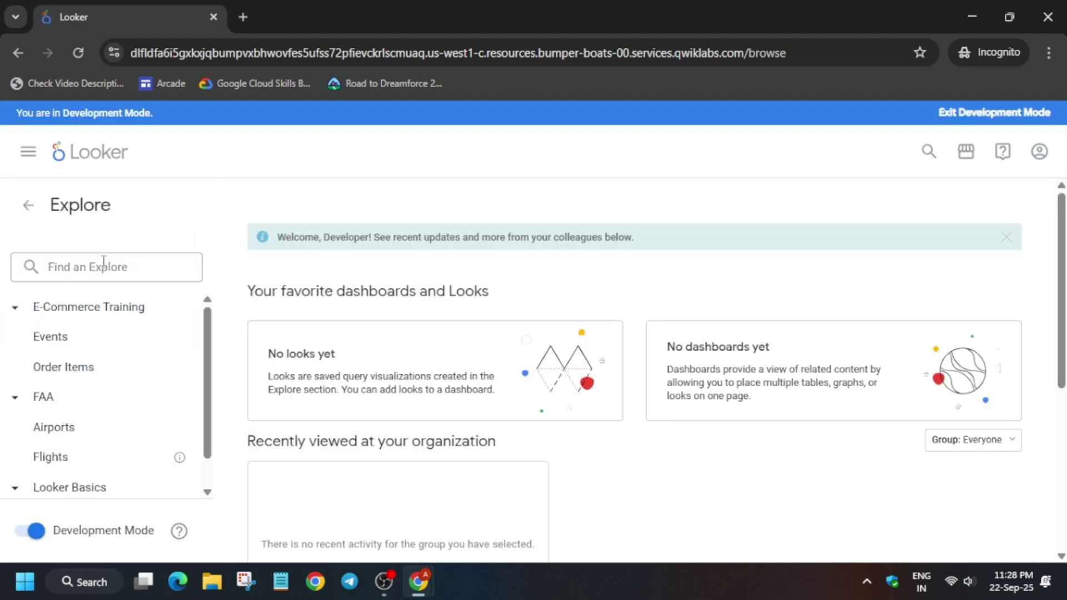
Open the Order Items Explore and aggregate Inventory Items Cost as an Average measure.
click(71, 369)
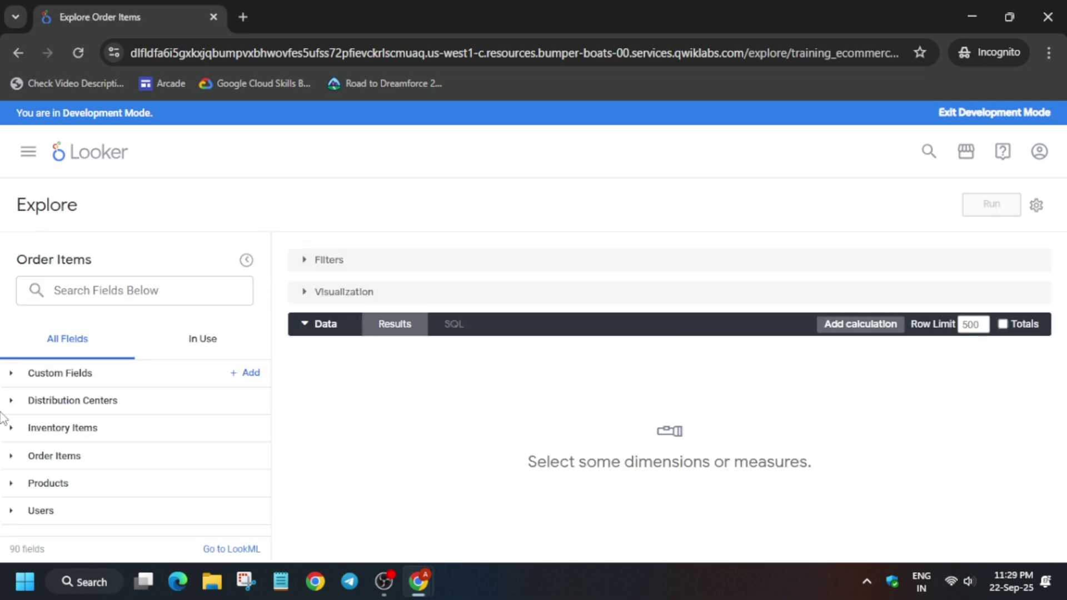
click(18, 430)
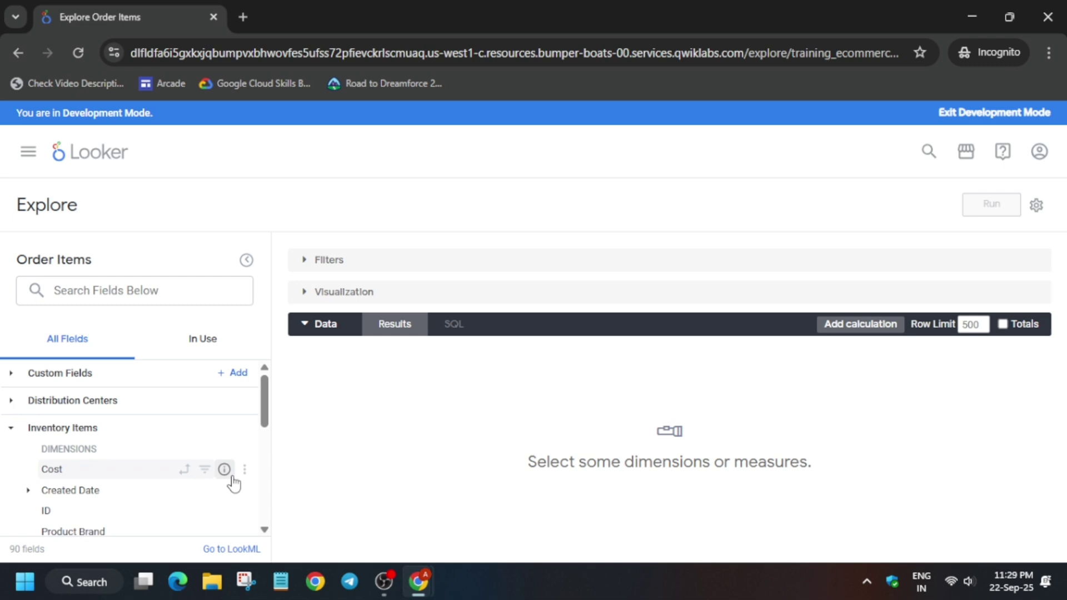
click(245, 469)
mouse_move(270, 503)
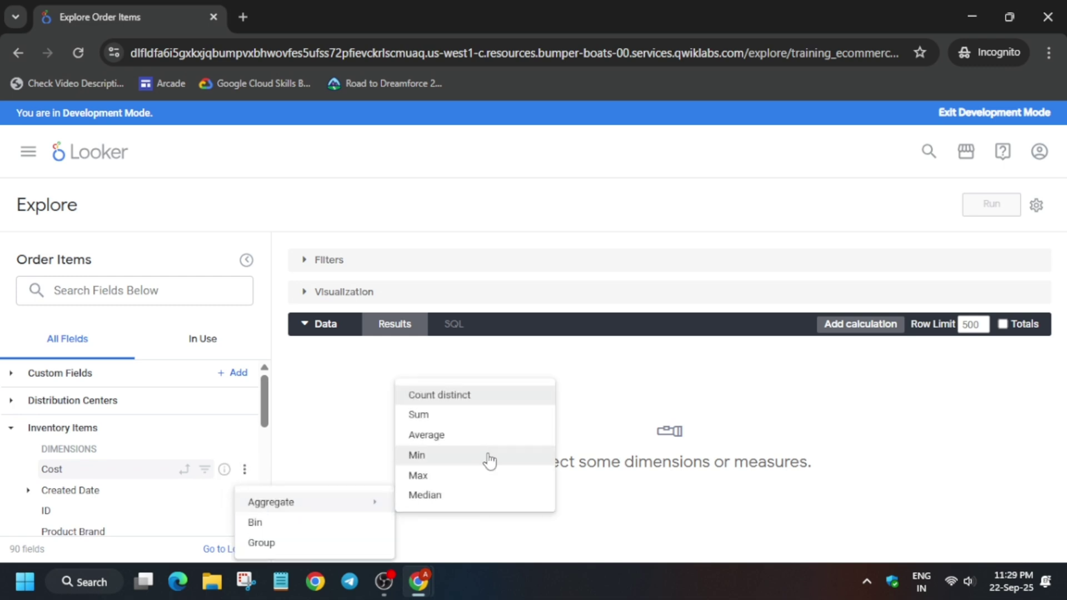
click(470, 445)
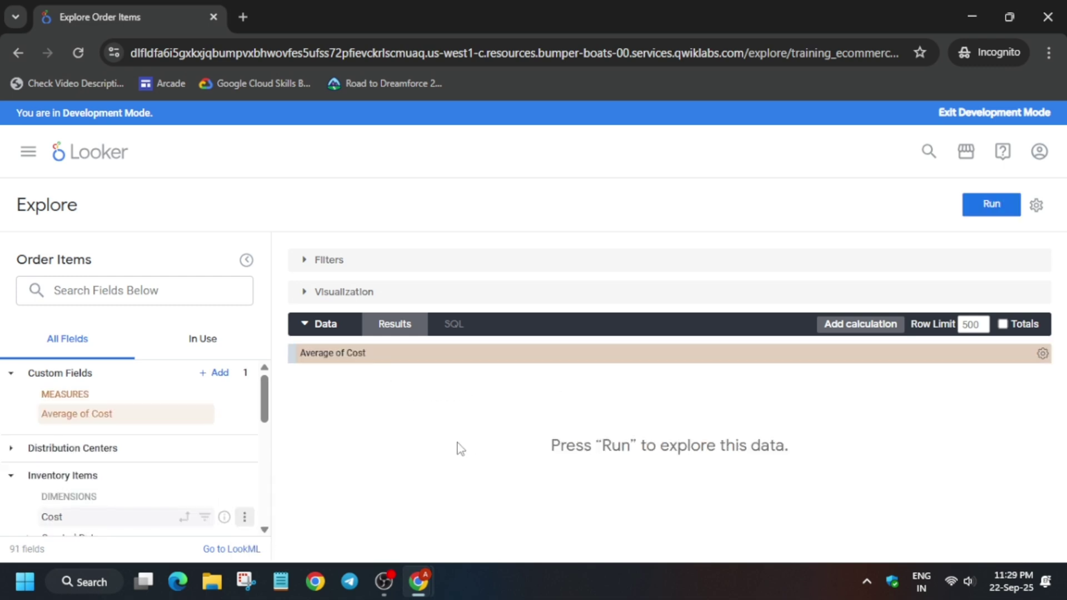
click(214, 373)
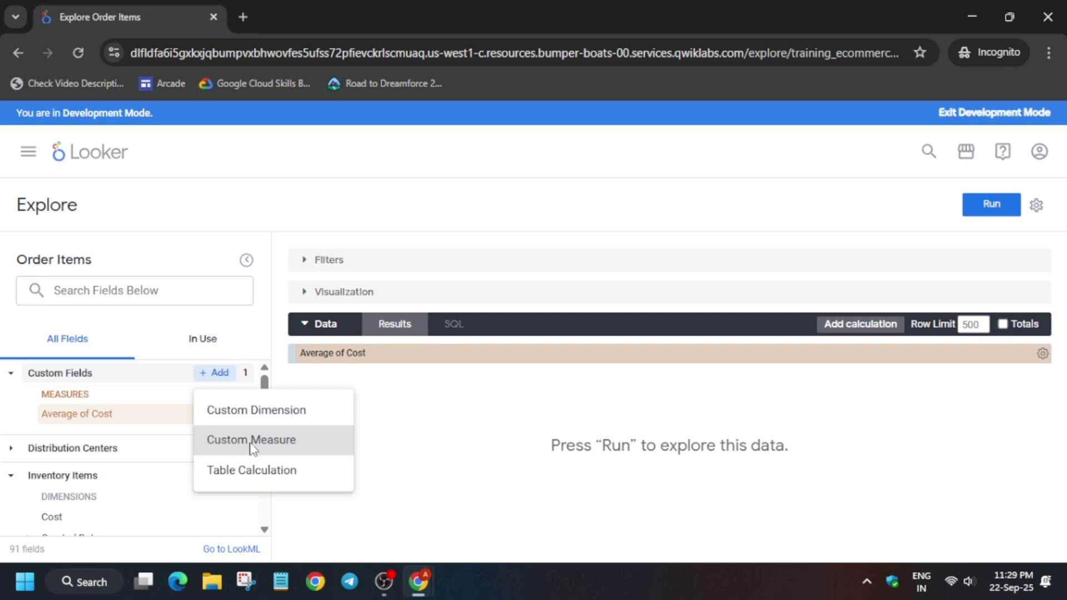
Start a custom measure on Inventory Items Cost with measure type Average.
click(251, 443)
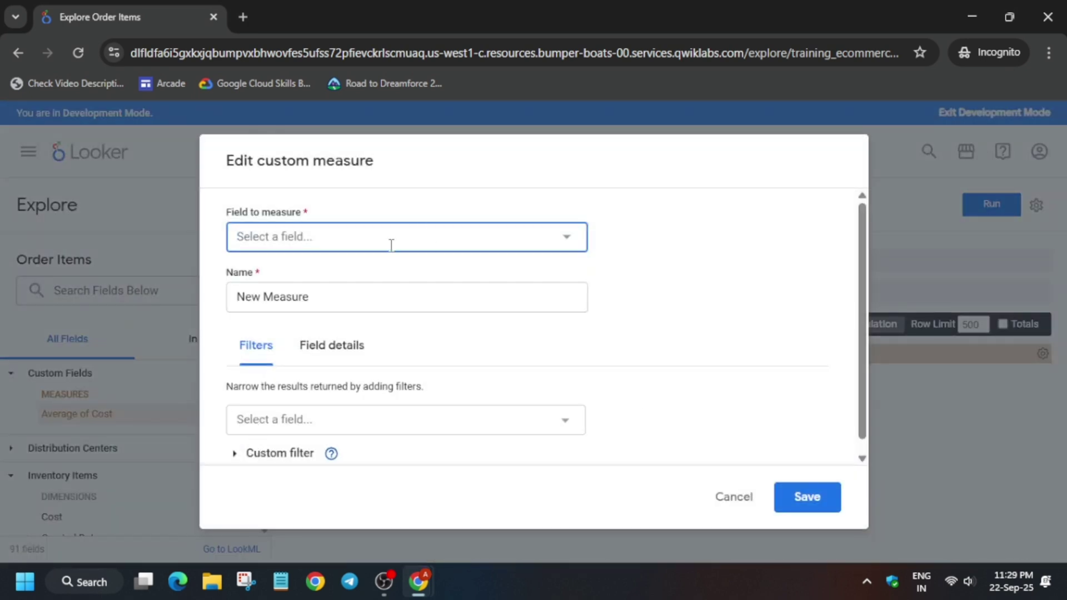
click(386, 236)
click(251, 468)
click(688, 236)
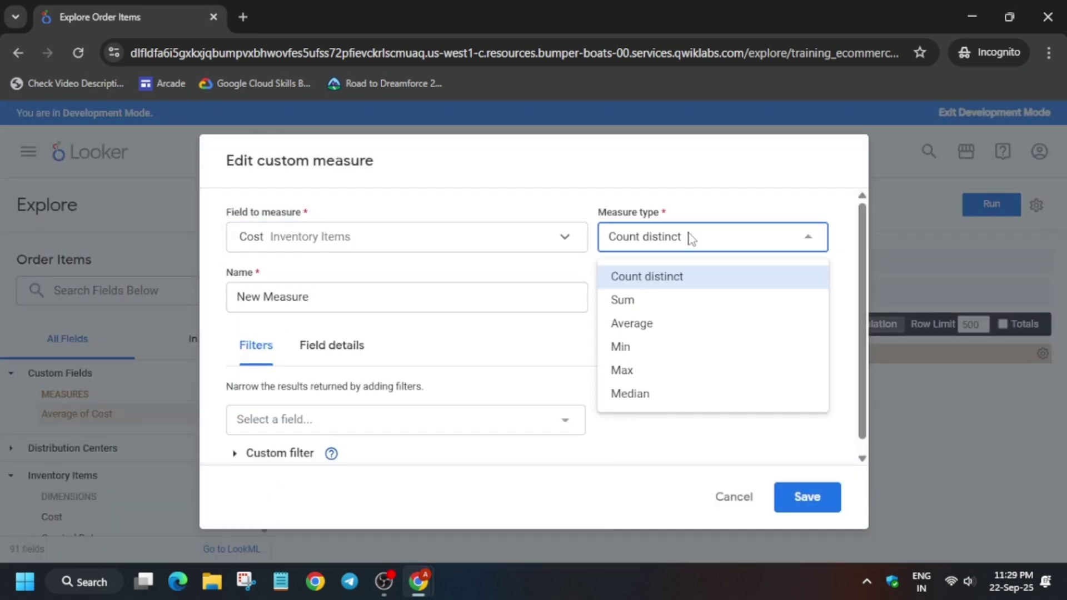
click(658, 332)
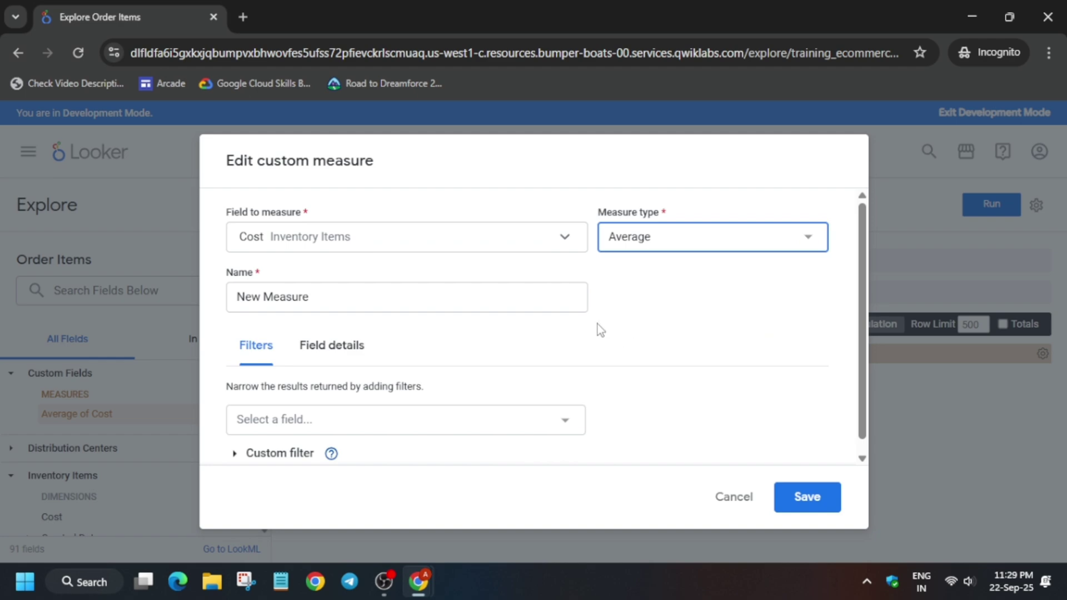
Name the custom measure 'Average of Cost', copied from the lab instructions.
key(alt+Tab)
click(983, 332)
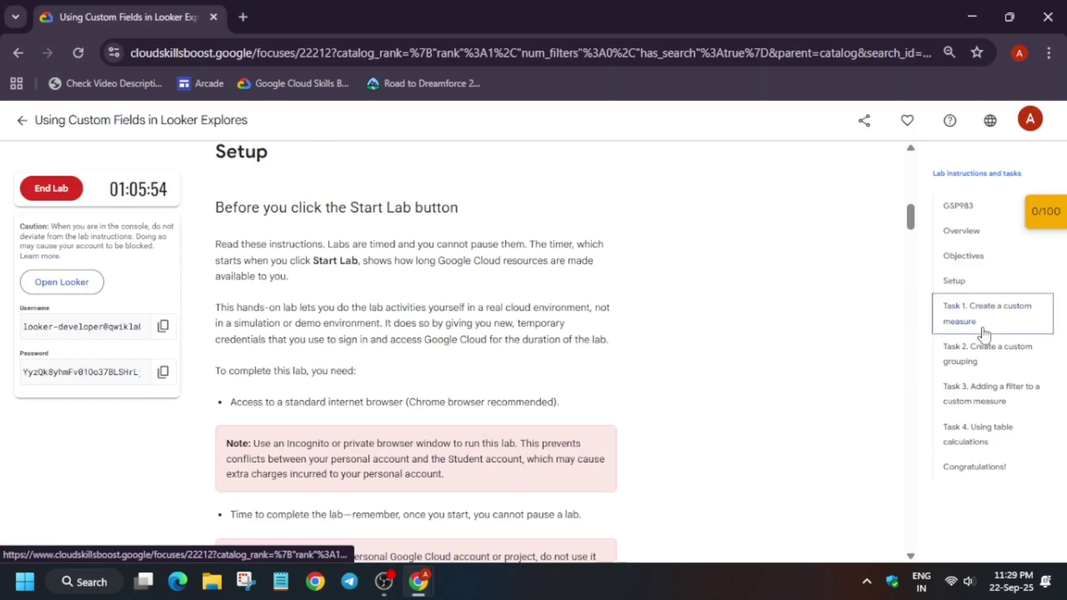
scroll(329, 345, down, 10)
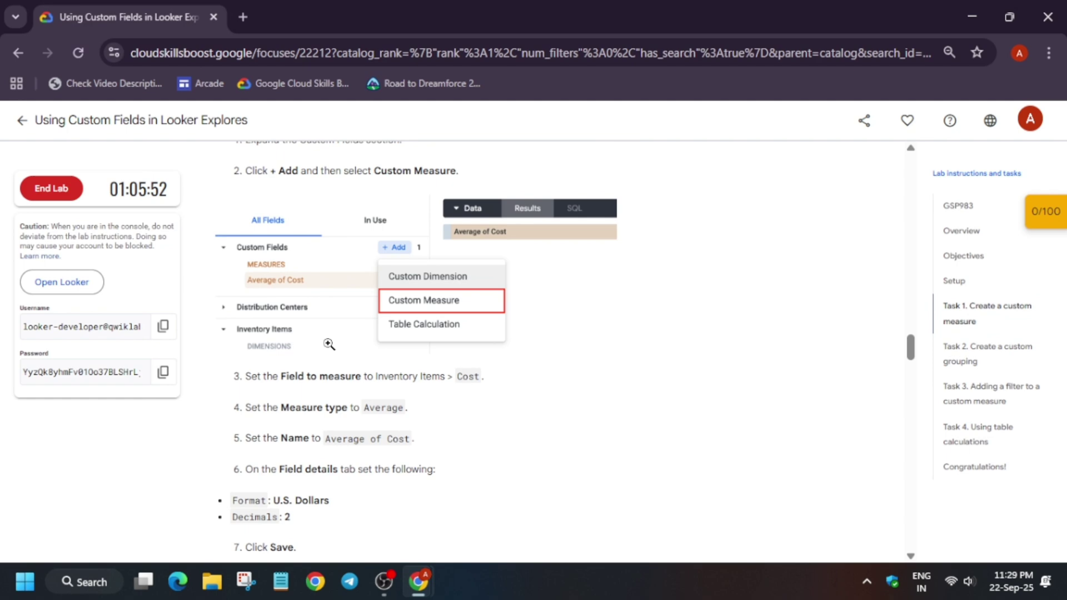
scroll(329, 344, up, 6)
scroll(361, 405, down, 7)
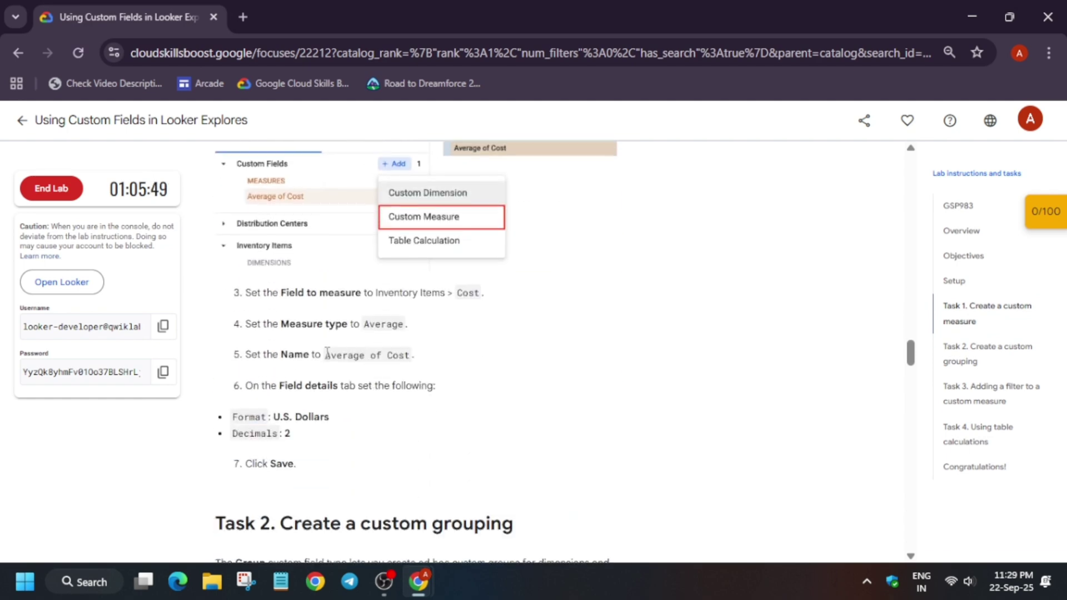
drag(327, 354, 442, 366)
key(ctrl+c)
key(alt+Tab)
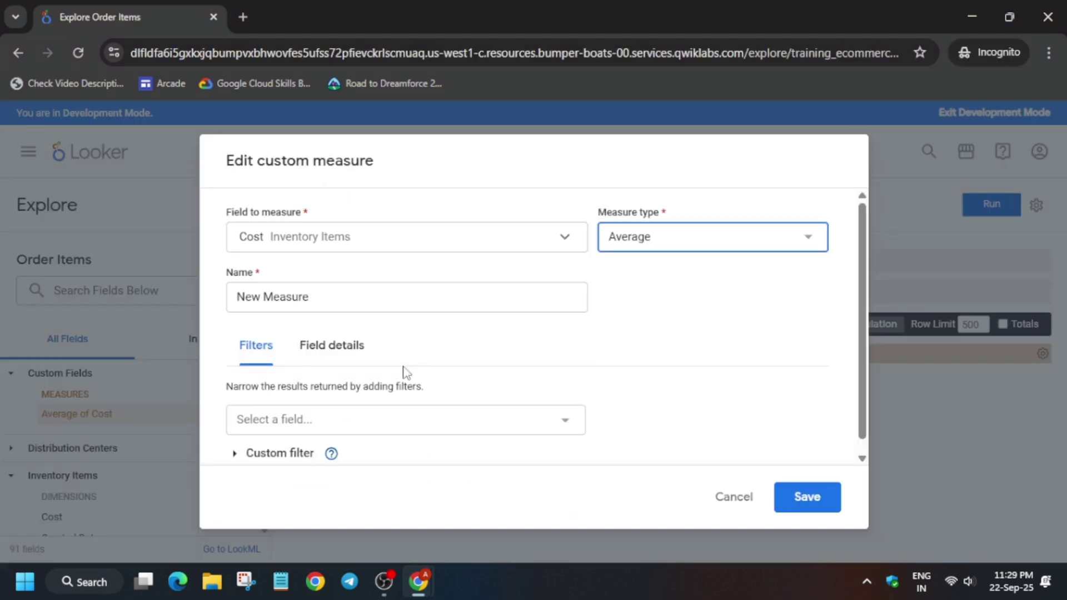
click(398, 300)
key(ctrl+a)
key(ctrl+v)
Format the measure as U.S. Dollars with 2 decimals and save it.
click(352, 347)
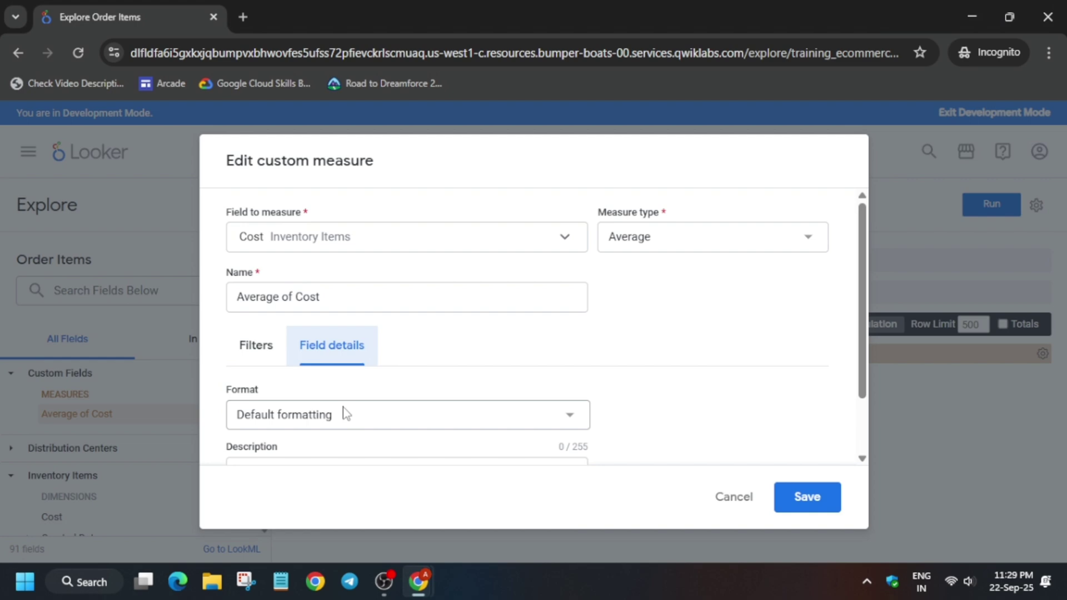
click(343, 414)
click(308, 350)
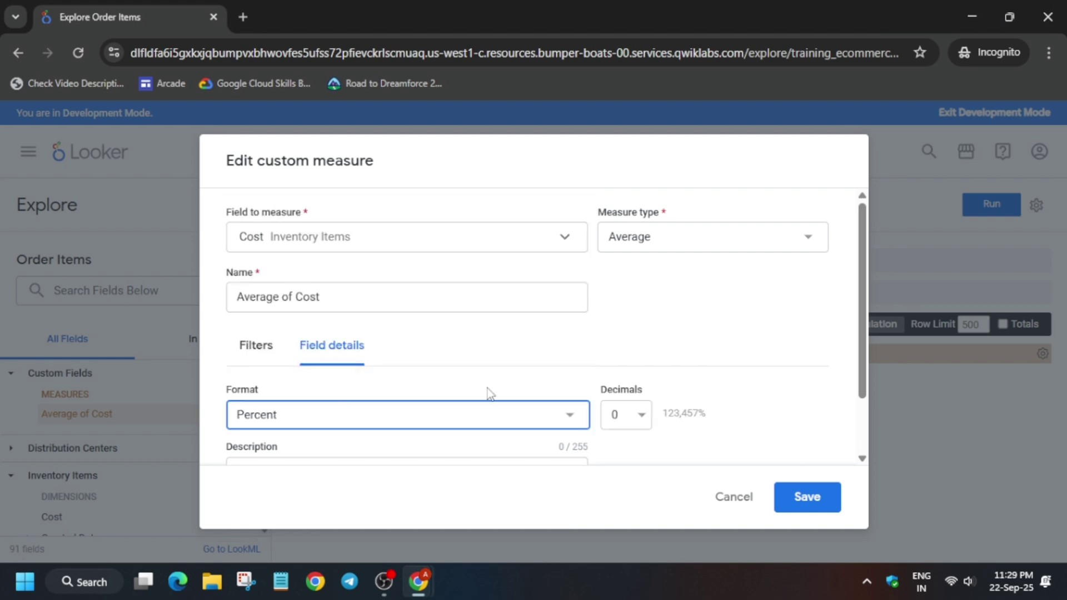
click(617, 415)
click(454, 415)
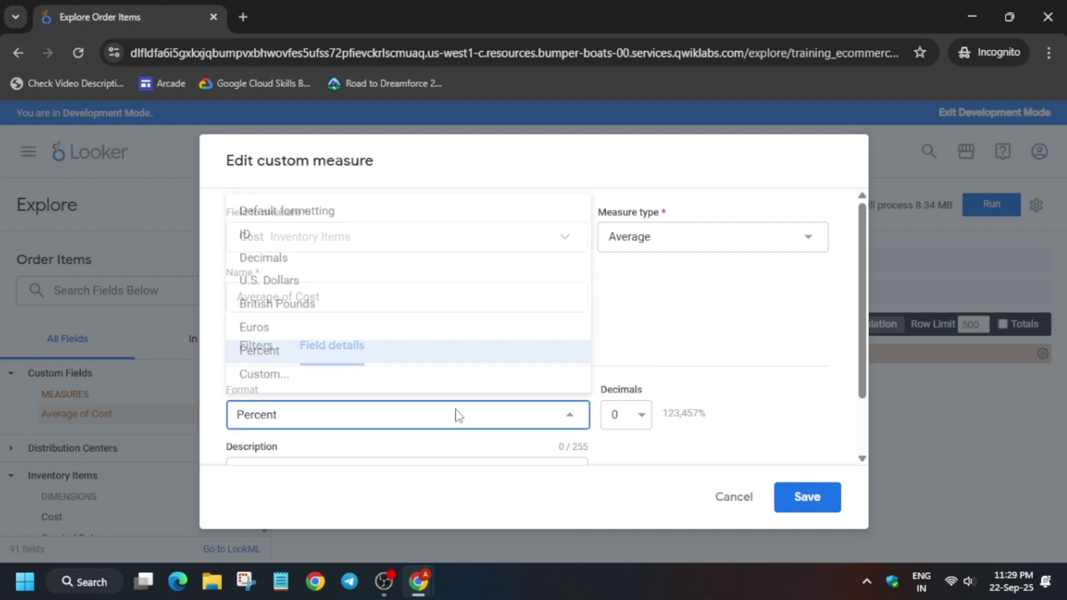
key(alt+Tab)
key(alt+Tab)
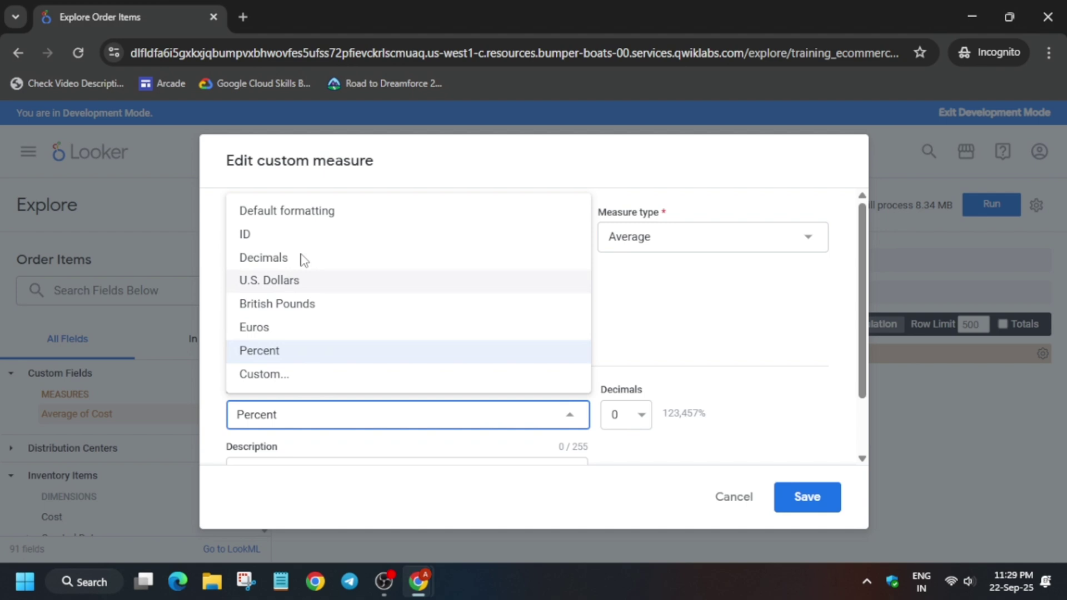
click(305, 282)
click(622, 414)
click(618, 479)
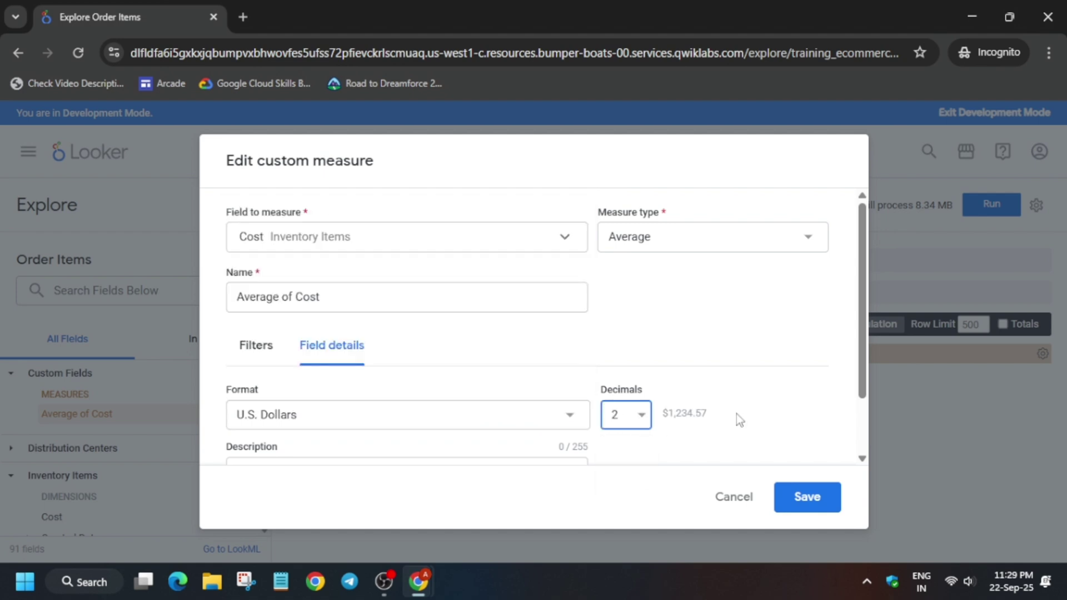
scroll(762, 355, down, 2)
scroll(761, 354, up, 2)
click(794, 491)
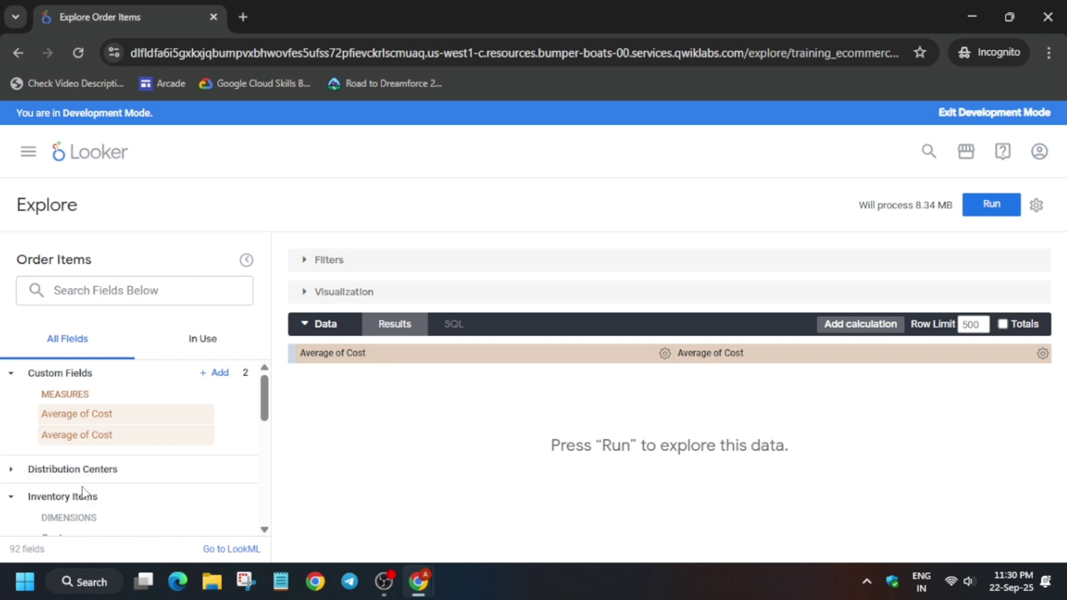
Add Inventory Items Product Name as a dimension.
scroll(82, 470, down, 2)
scroll(82, 470, down, 2)
scroll(89, 473, up, 4)
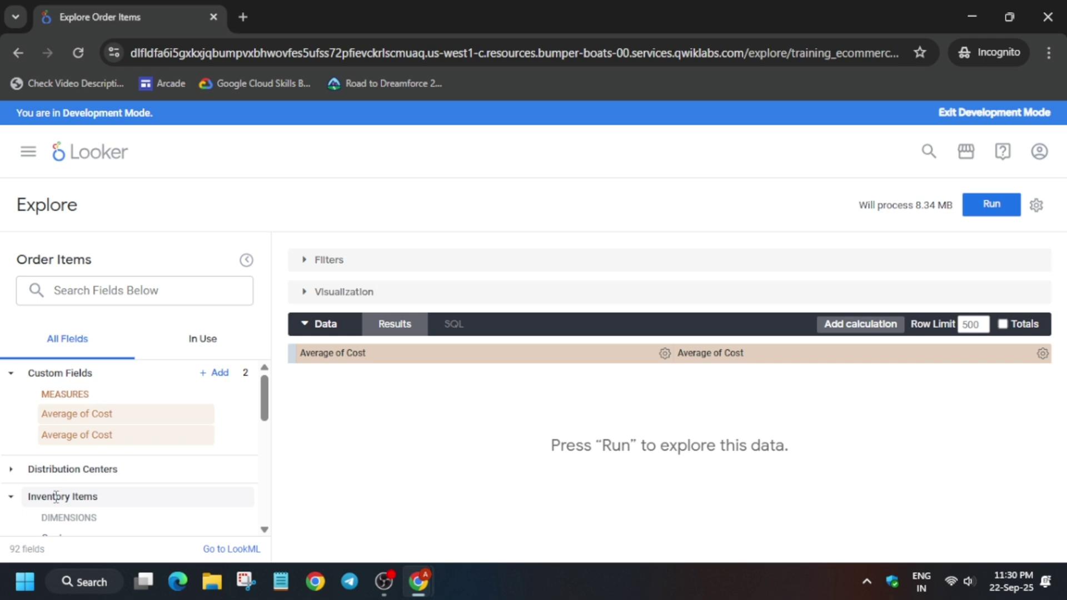
scroll(98, 474, down, 4)
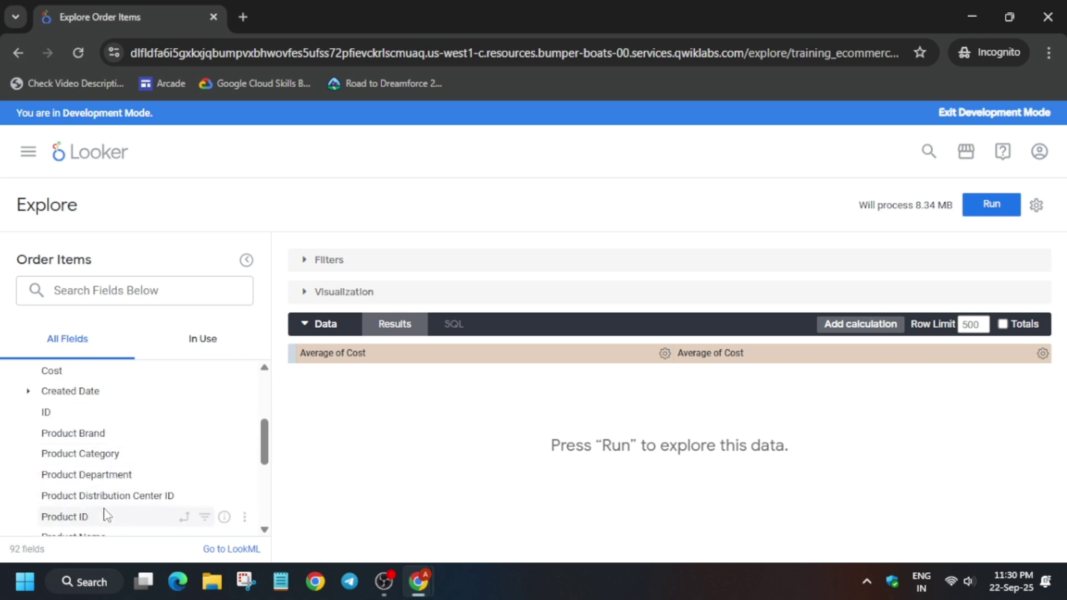
scroll(106, 511, down, 2)
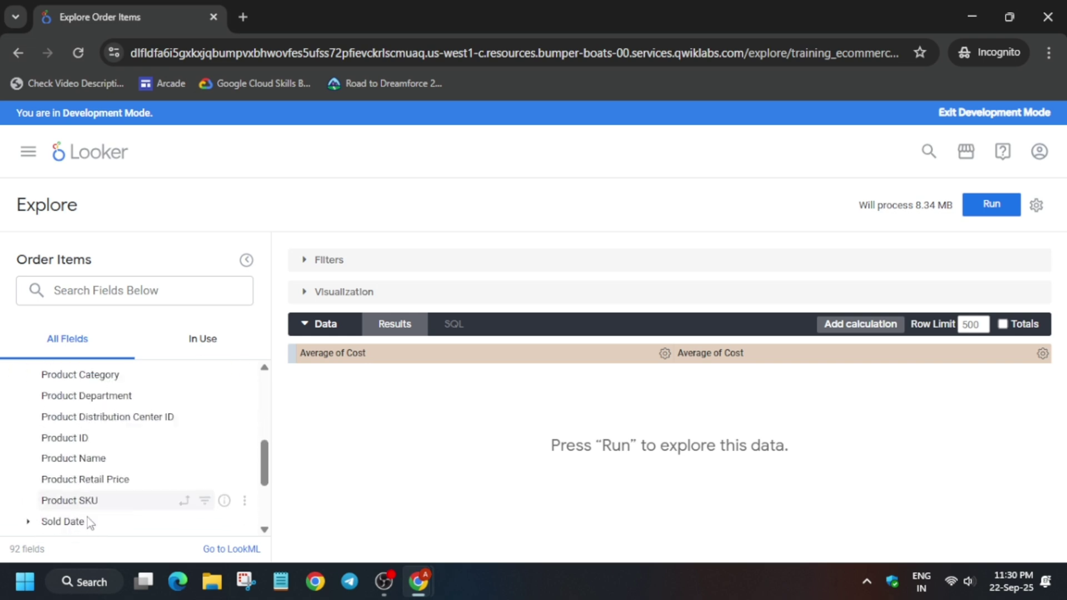
click(85, 451)
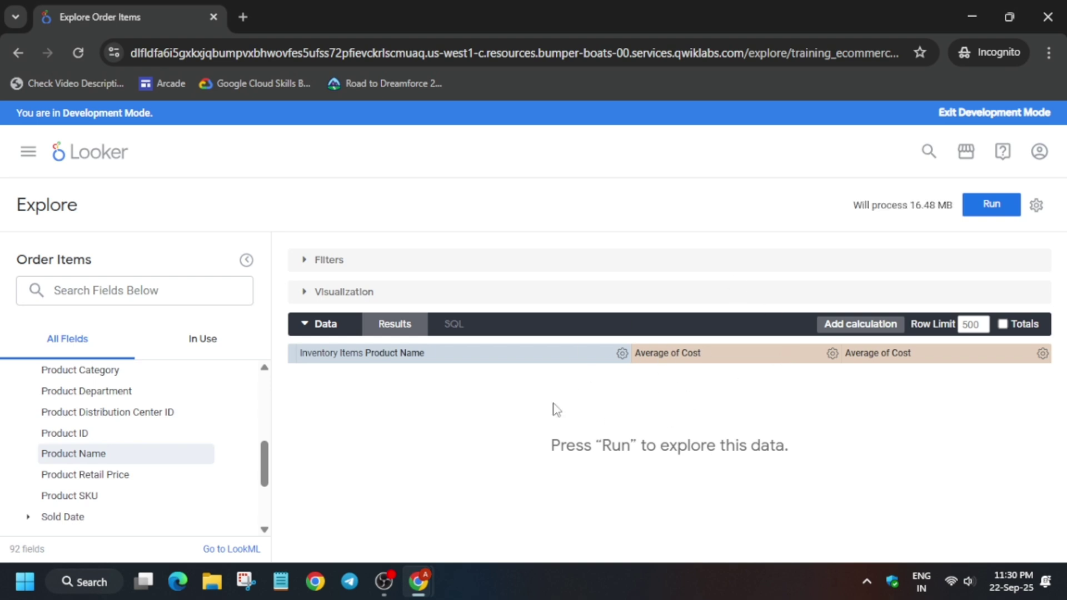
Filter Users Country to USA and search the field list for 'st'.
scroll(161, 465, down, 3)
click(85, 519)
scroll(98, 504, down, 3)
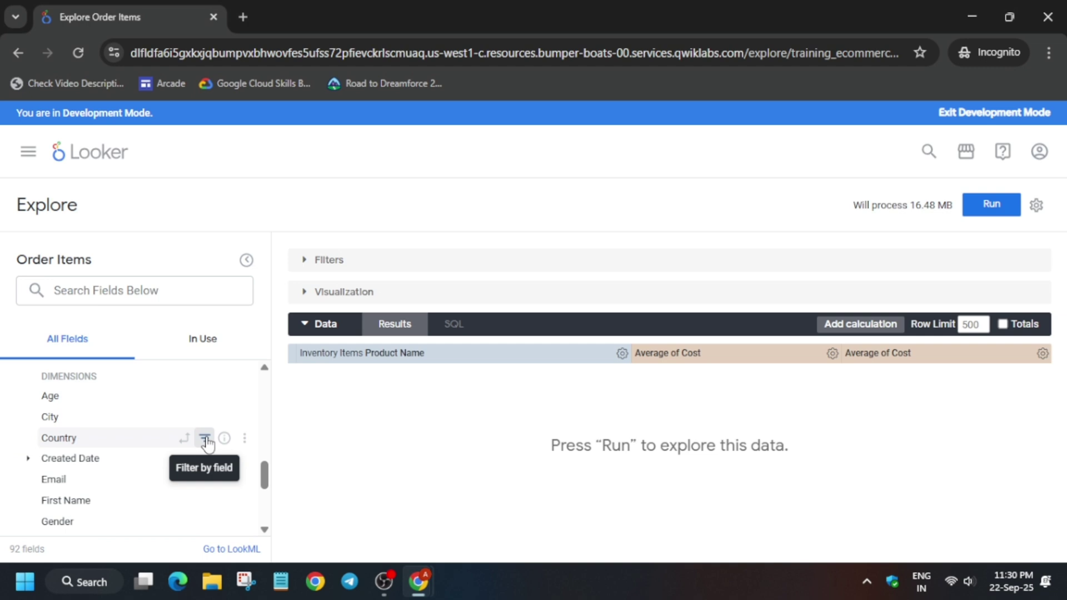
click(205, 438)
click(661, 301)
text(U)
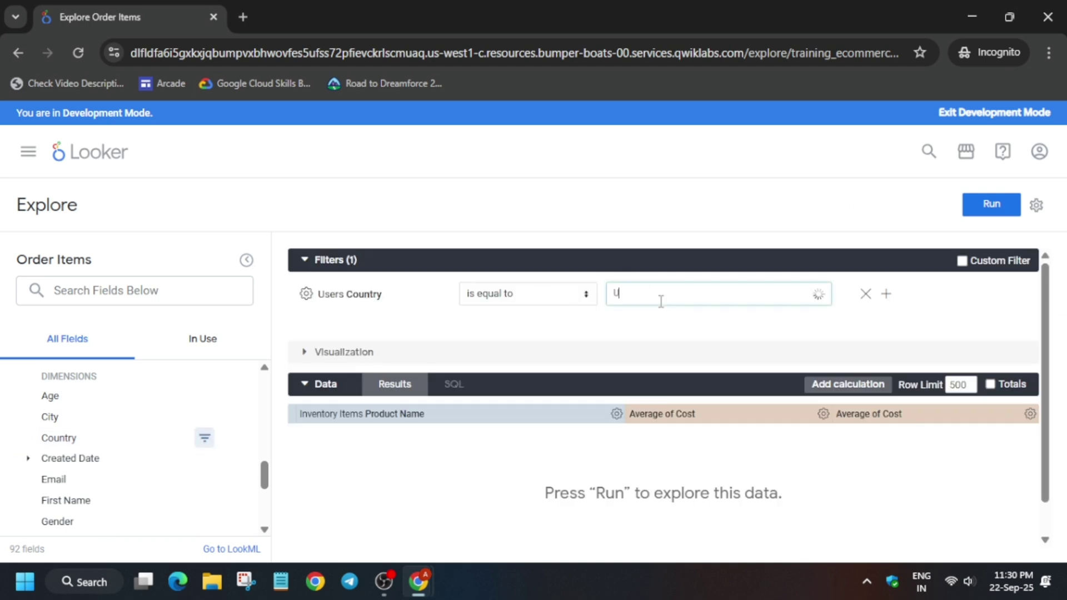
text(SA)
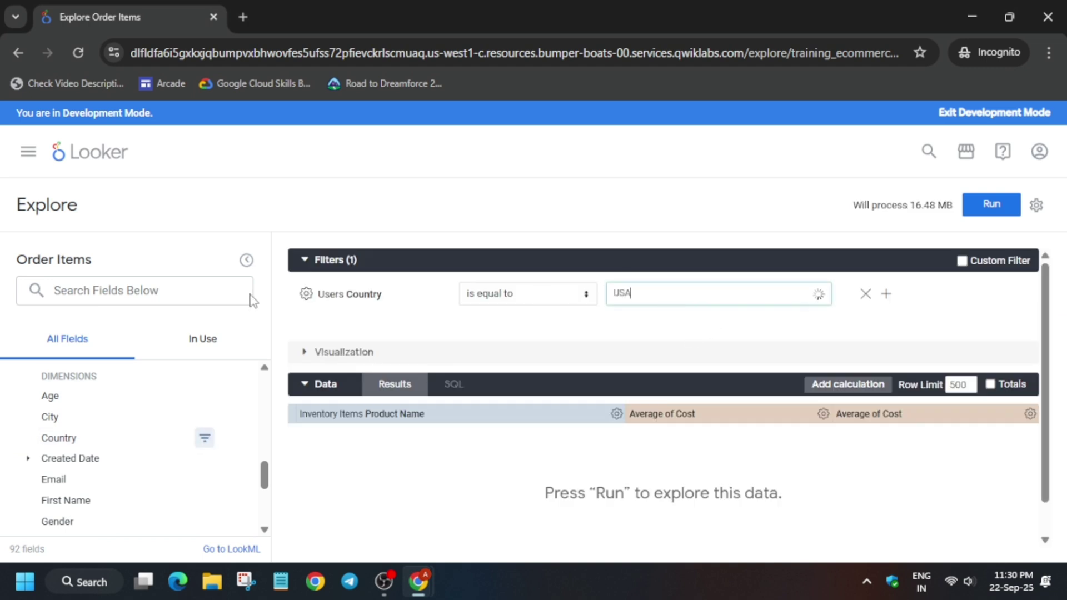
click(187, 294)
text(state)
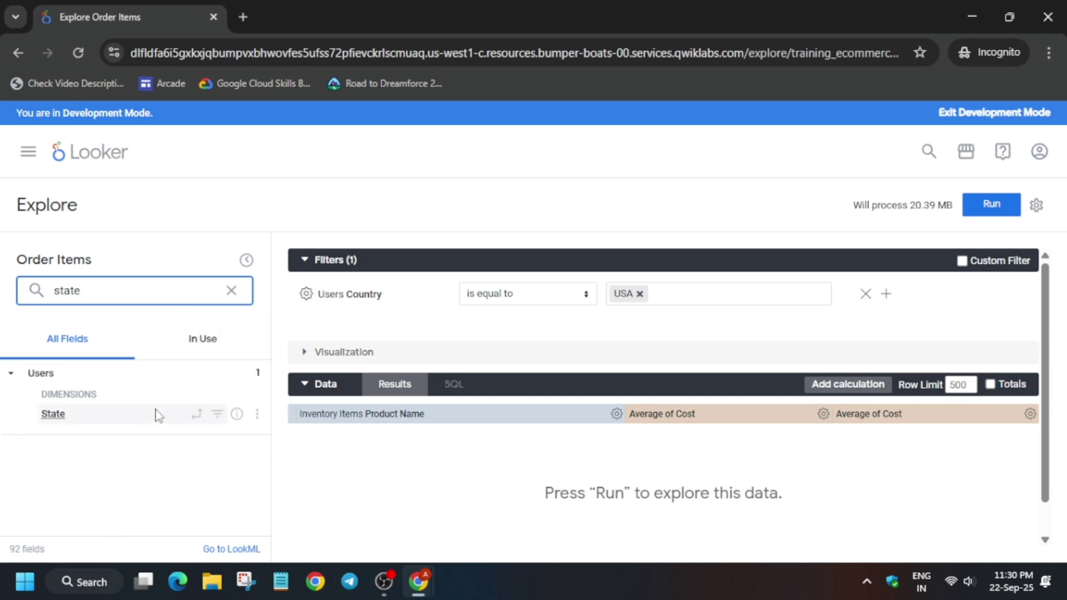
Start a custom grouping on State and name the first group 'Pacific Northwest'.
click(257, 414)
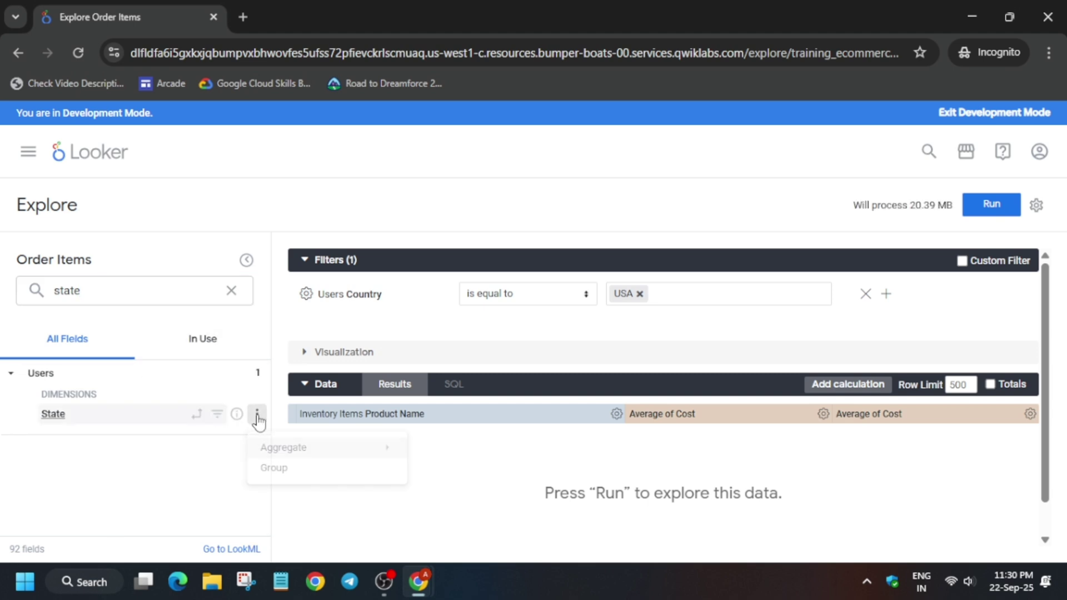
click(283, 470)
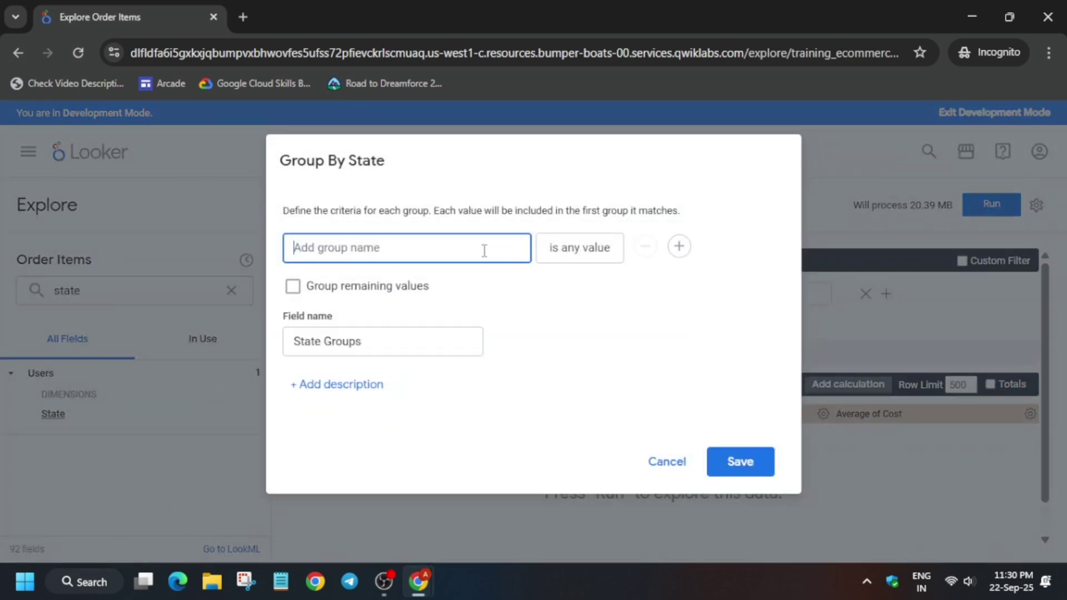
key(alt+Tab)
scroll(392, 409, down, 10)
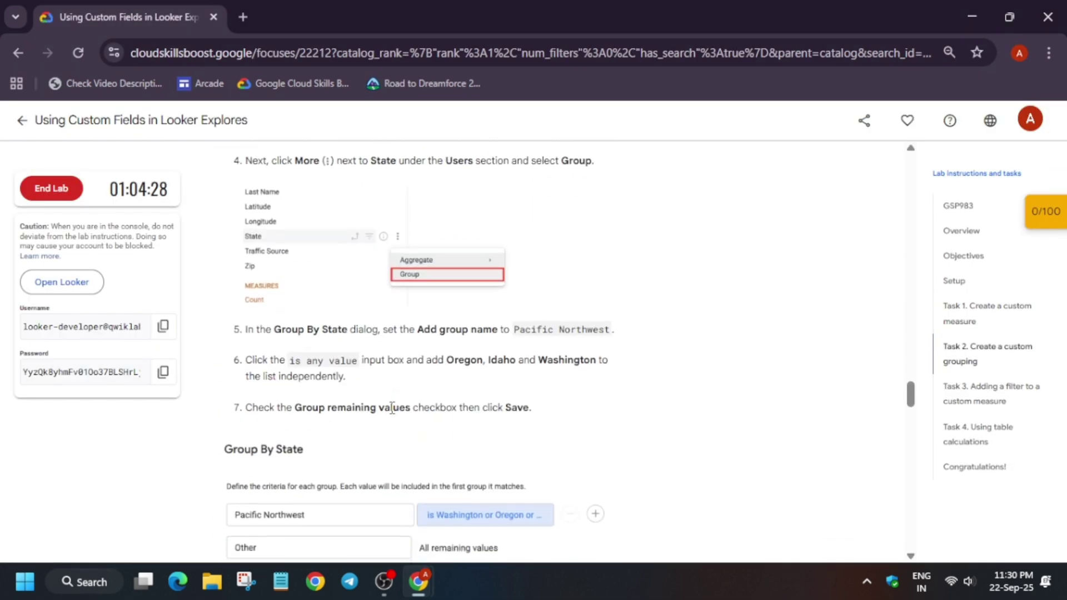
scroll(392, 409, down, 2)
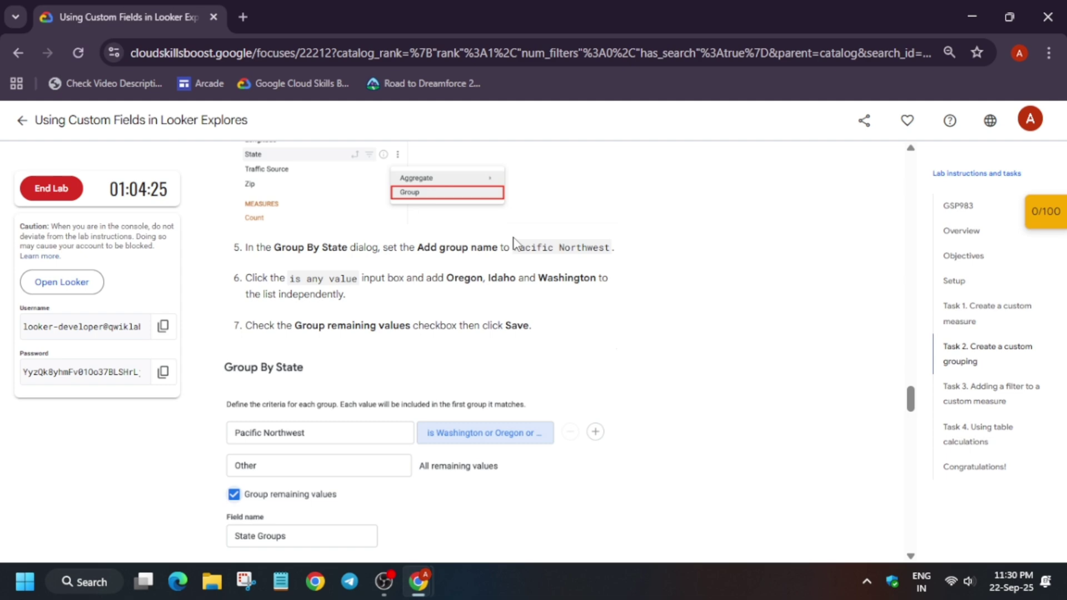
drag(517, 245, 606, 254)
key(ctrl+c)
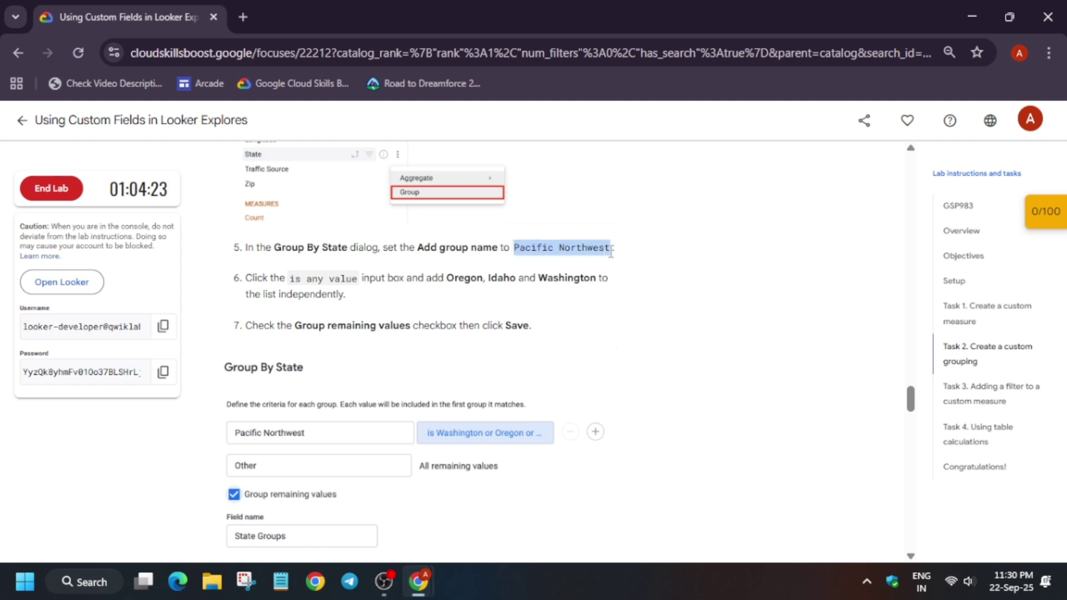
scroll(476, 303, up, 9)
scroll(500, 333, down, 8)
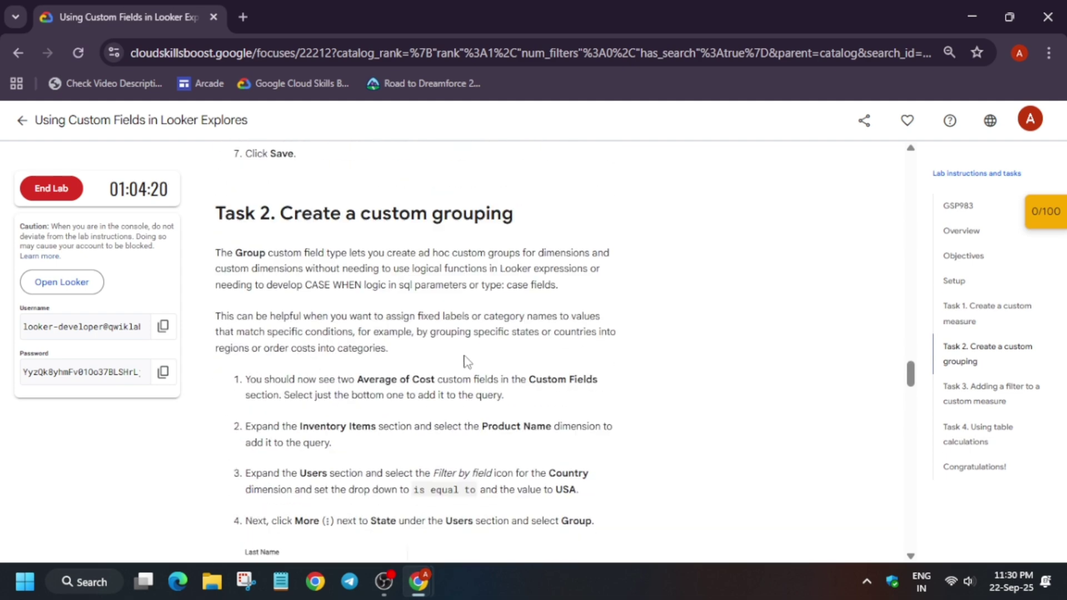
key(alt+Tab)
click(448, 255)
key(ctrl+v)
Add Oregon as a value of the Pacific Northwest group.
click(612, 247)
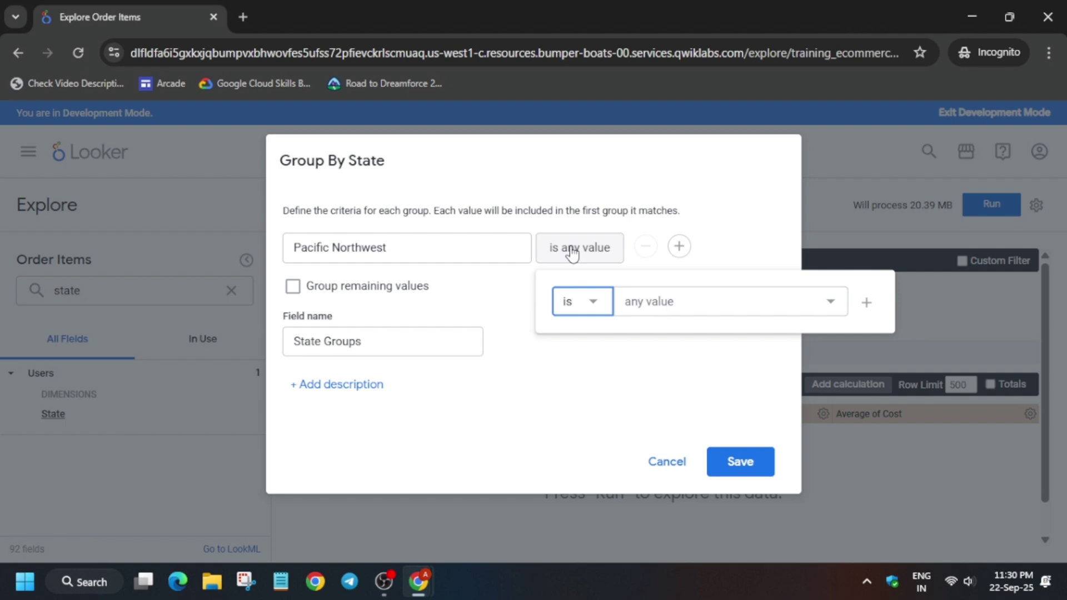
key(alt+Tab)
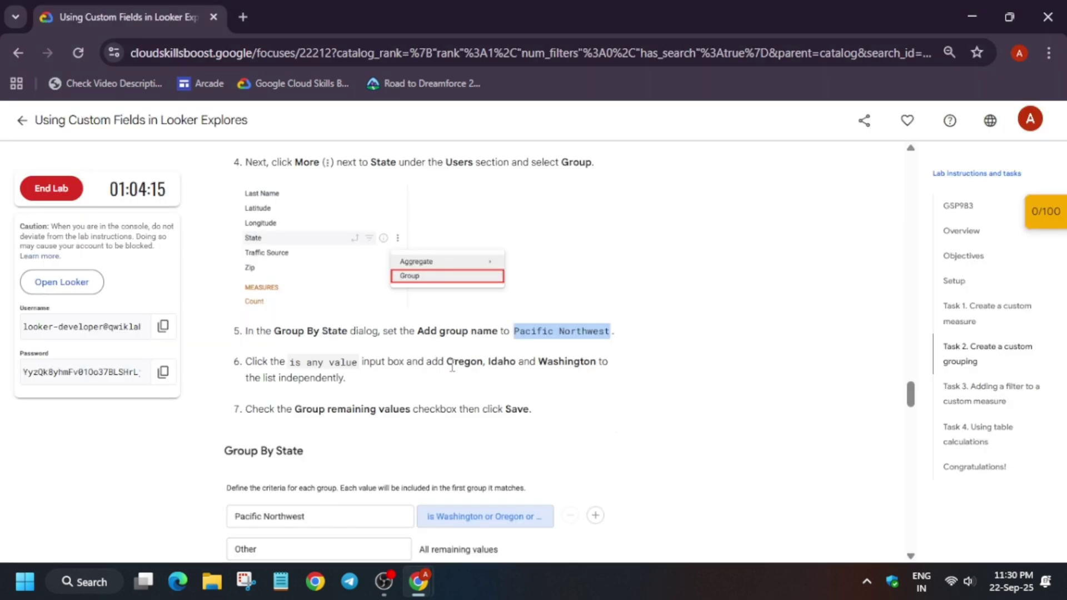
key(alt+Tab)
text(or)
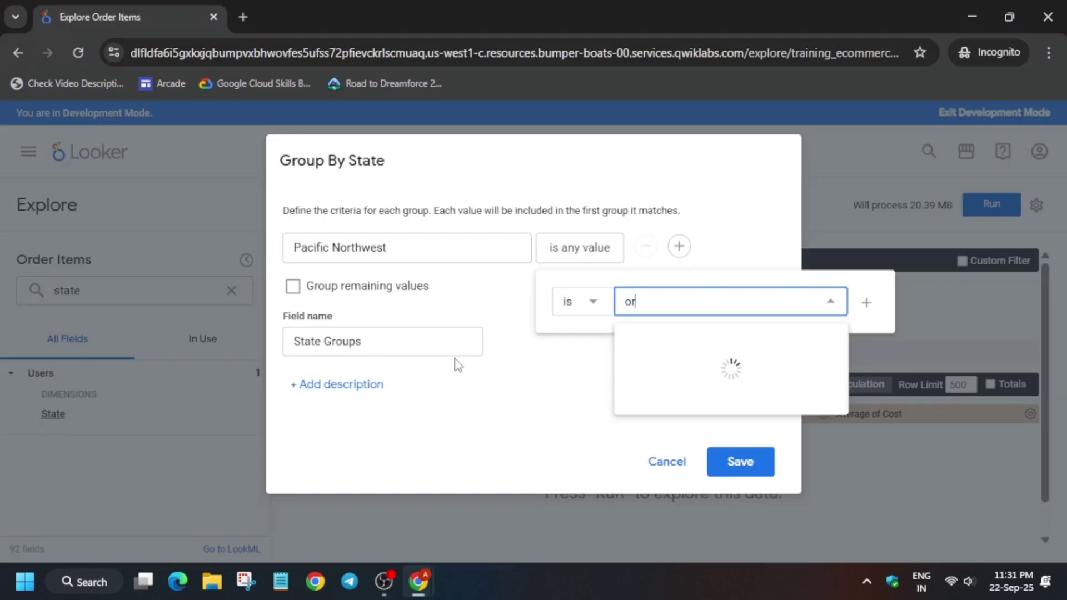
text( Oreg)
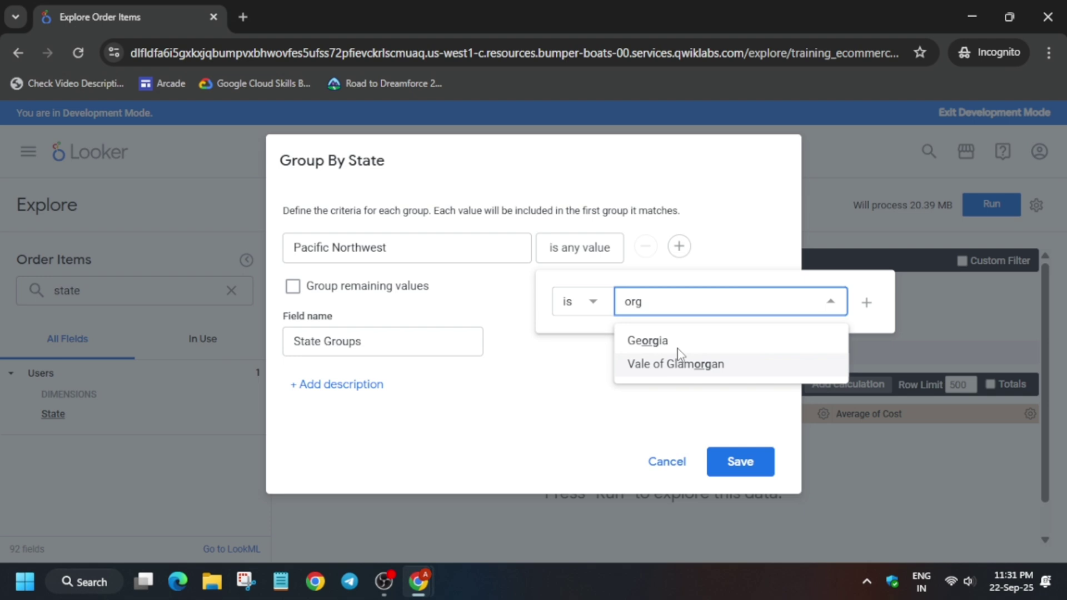
key(alt+Tab)
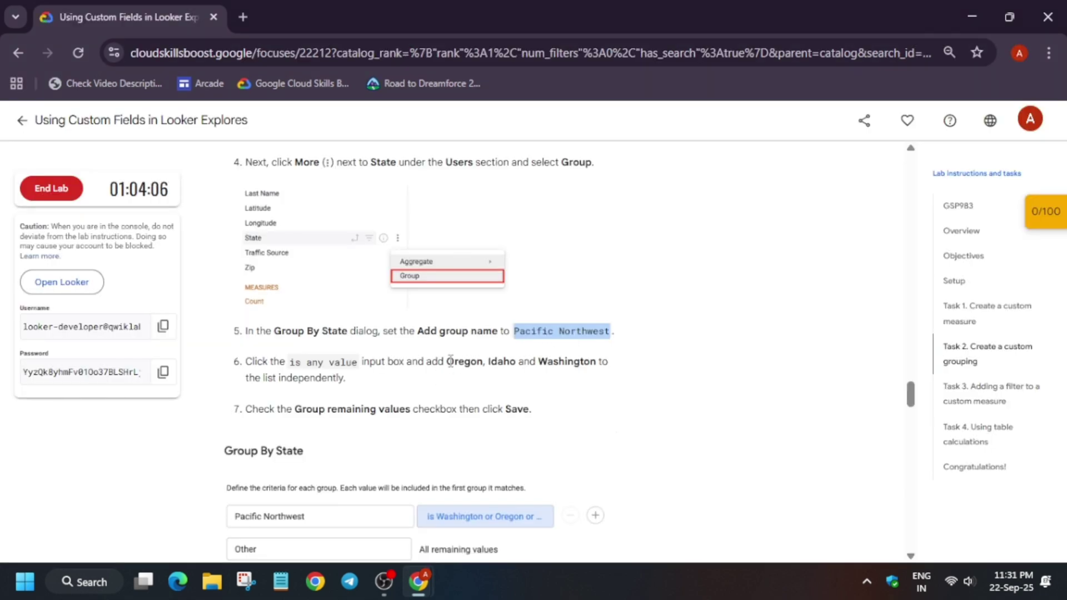
double_click(450, 361)
key(ctrl+c)
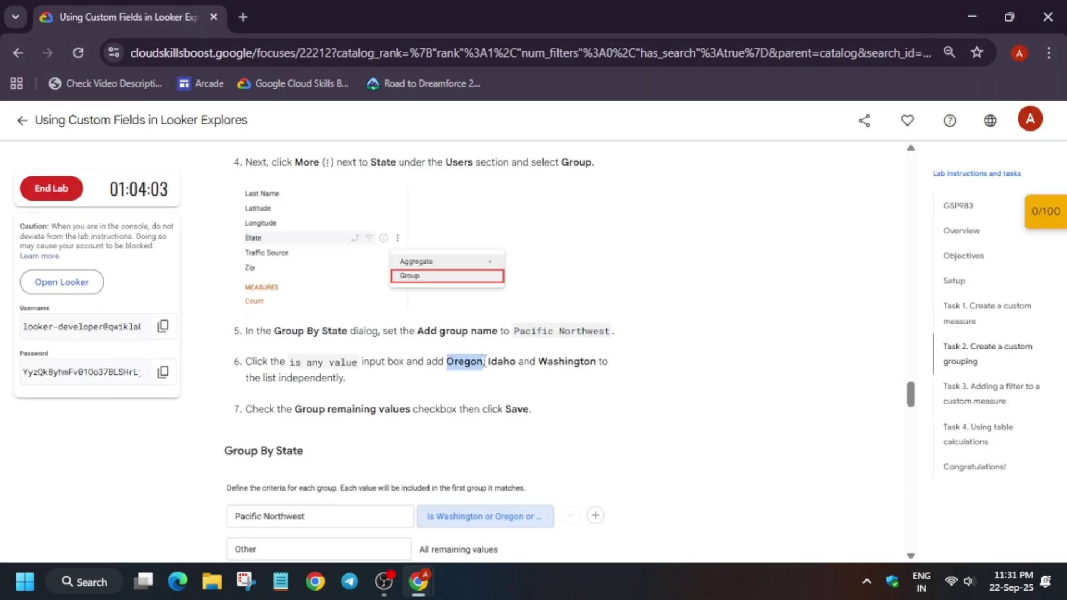
key(alt+Tab)
key(BackSpace)
key(BackSpace)
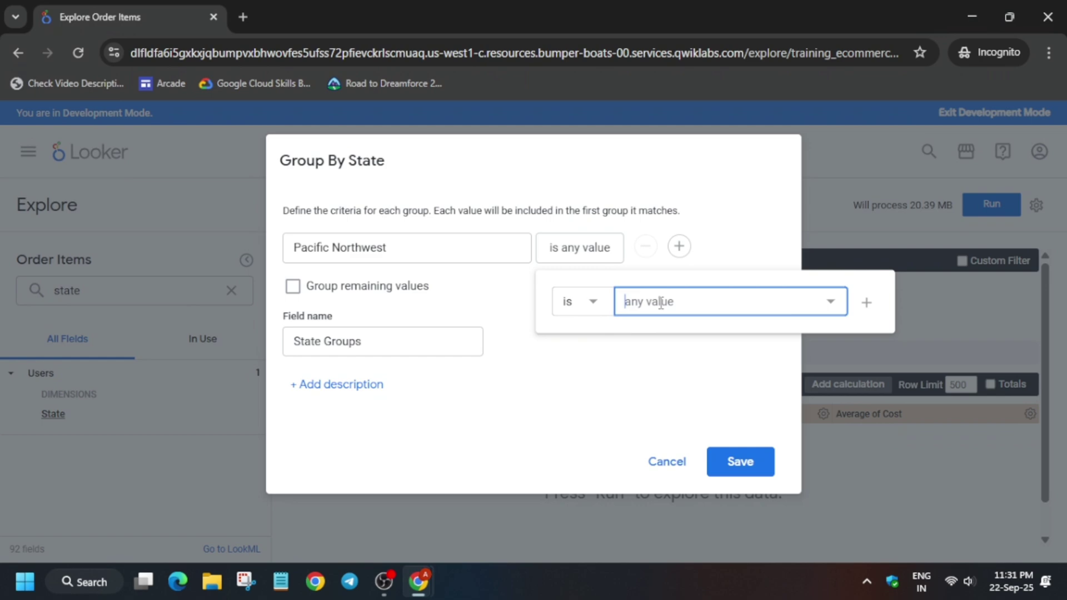
key(ctrl+v)
Add Idaho and Washington, group remaining states as Other, and save State Groups.
key(alt+Tab)
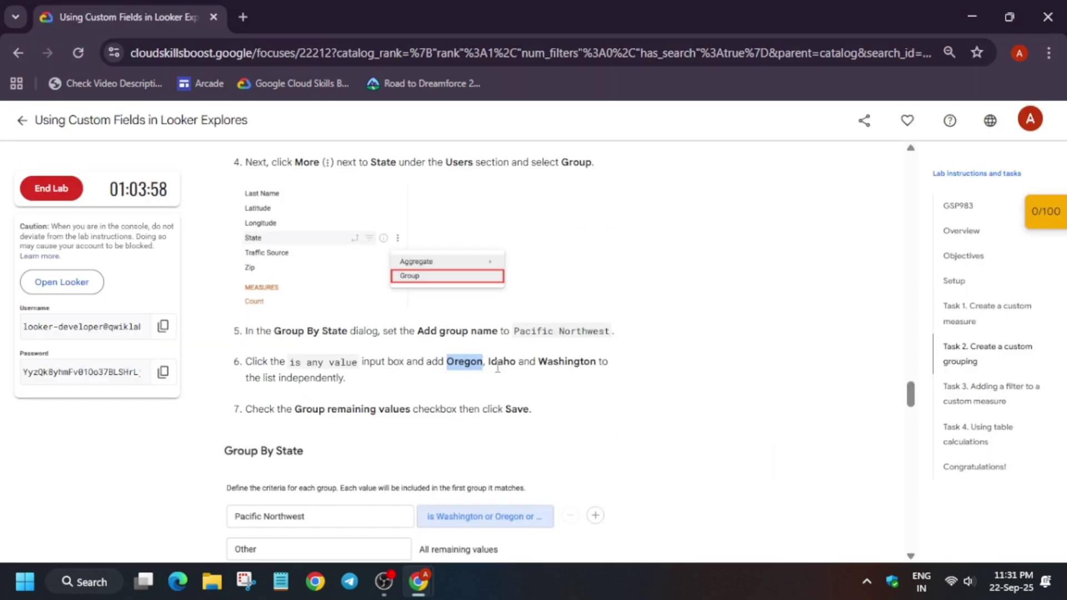
double_click(490, 364)
key(ctrl+c)
key(alt+Tab)
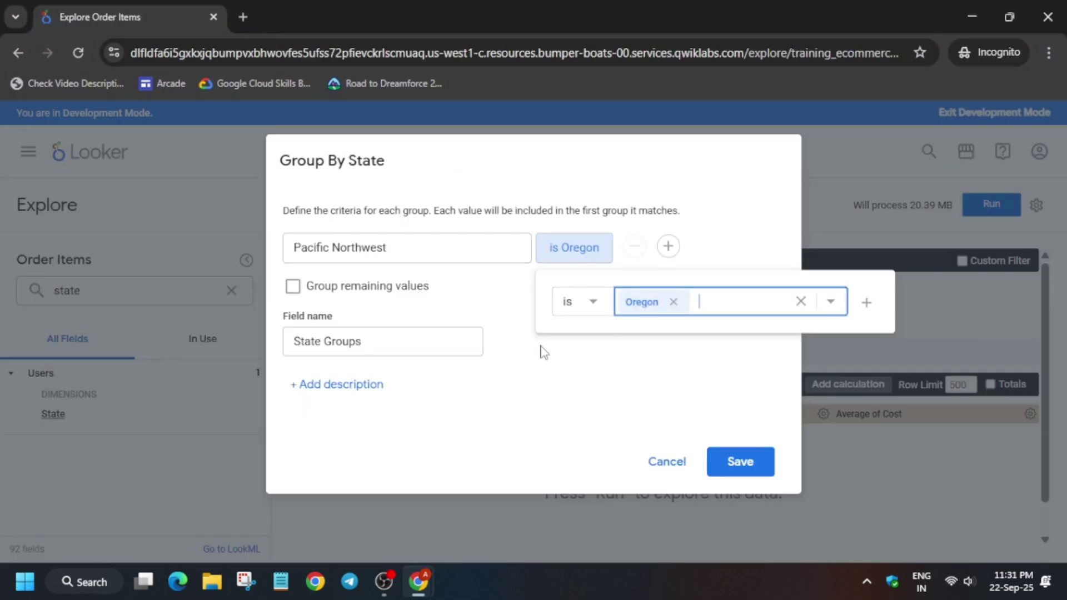
key(ctrl+v)
key(alt+Tab)
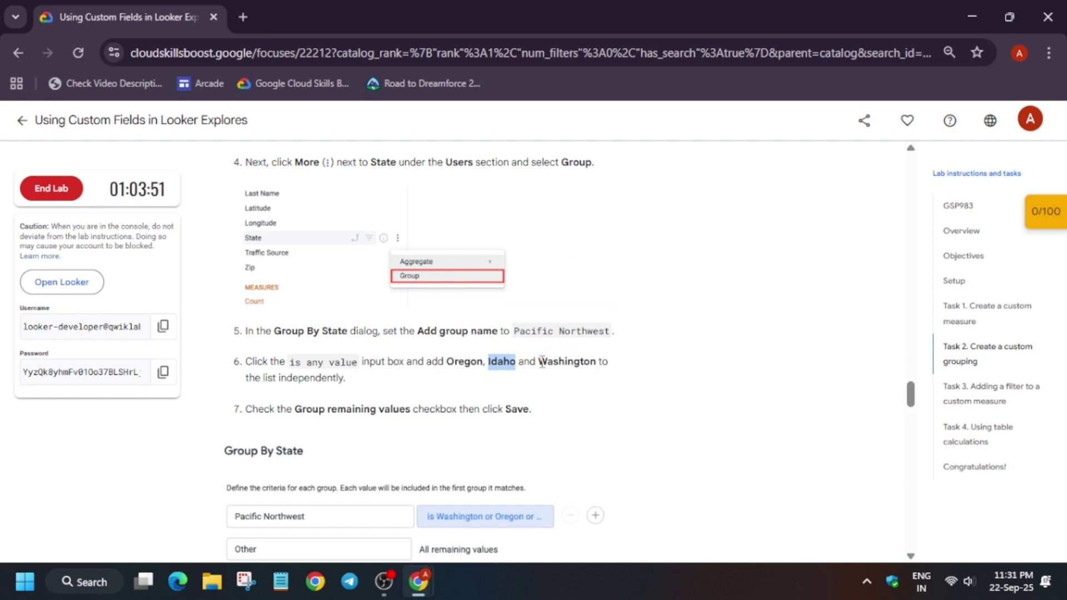
drag(538, 363, 599, 361)
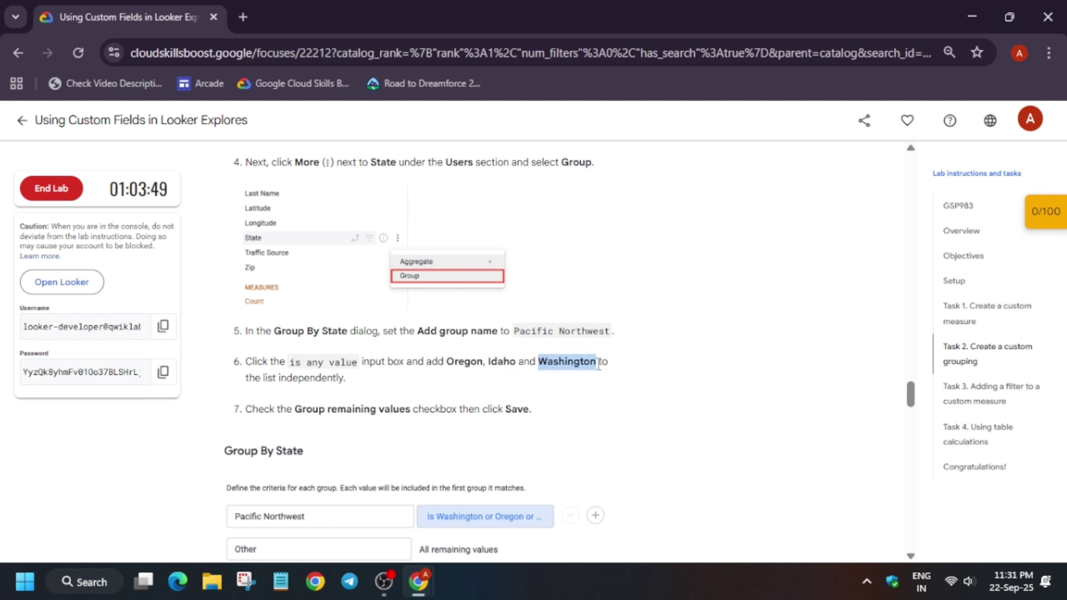
key(ctrl+c)
key(alt+Tab)
key(ctrl+v)
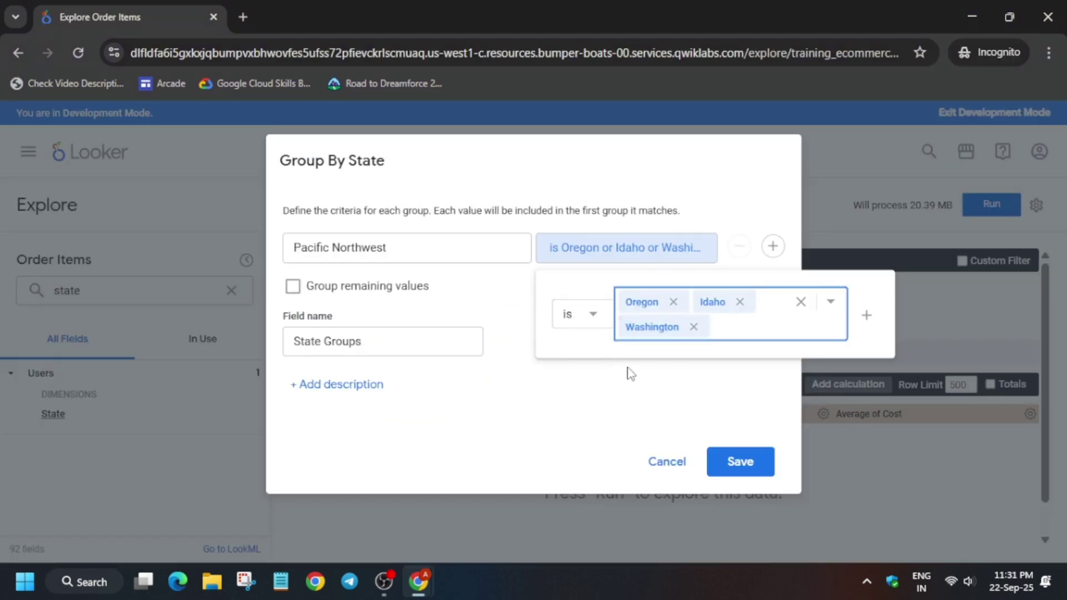
click(634, 374)
click(293, 285)
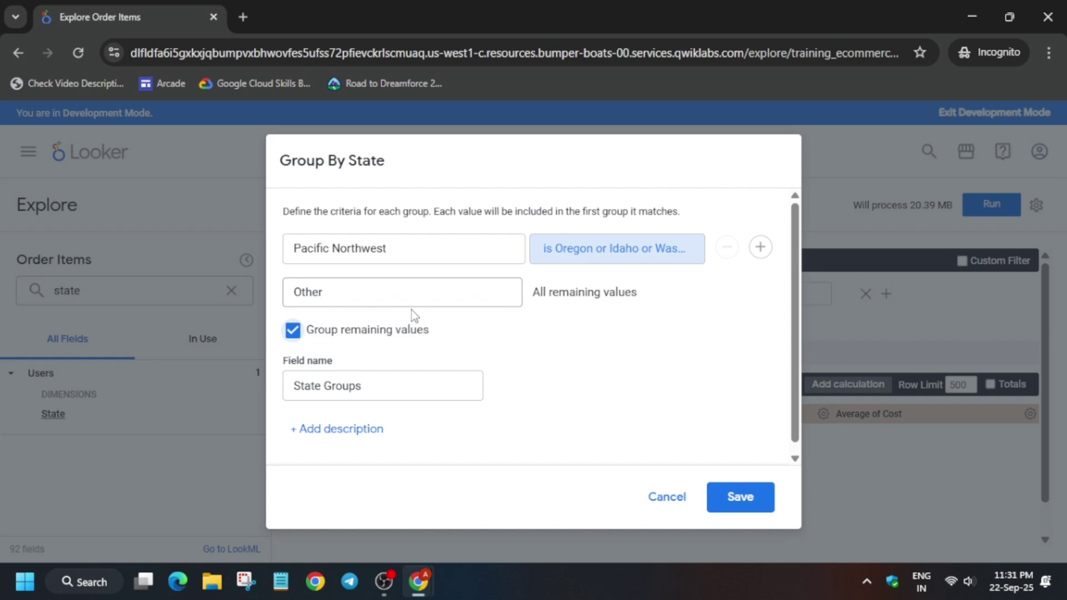
click(762, 506)
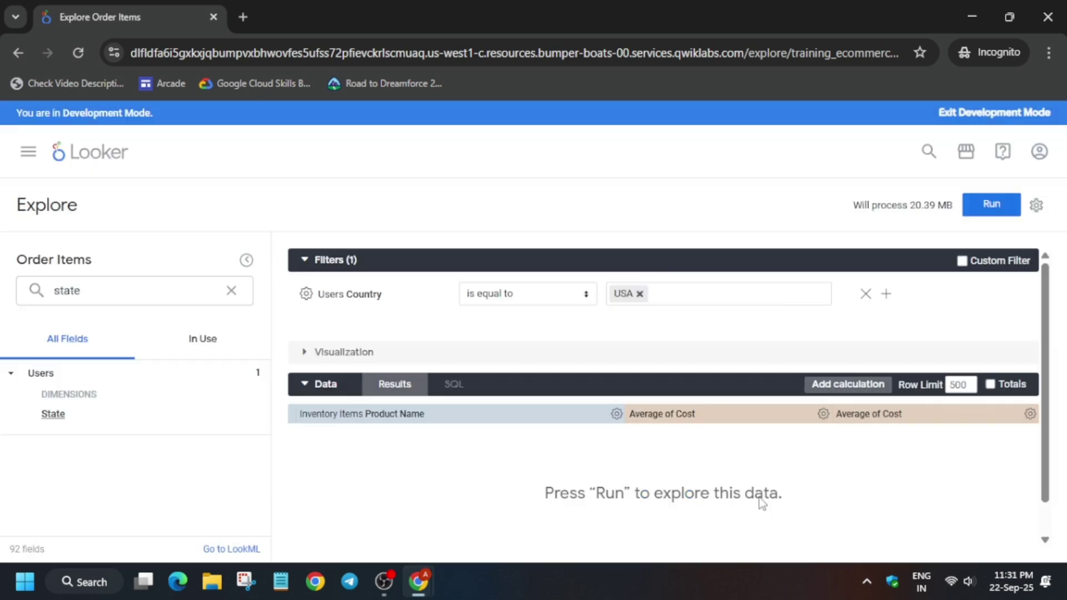
Review the lab instructions and clear the Looker field search.
key(alt+Tab)
scroll(486, 399, down, 8)
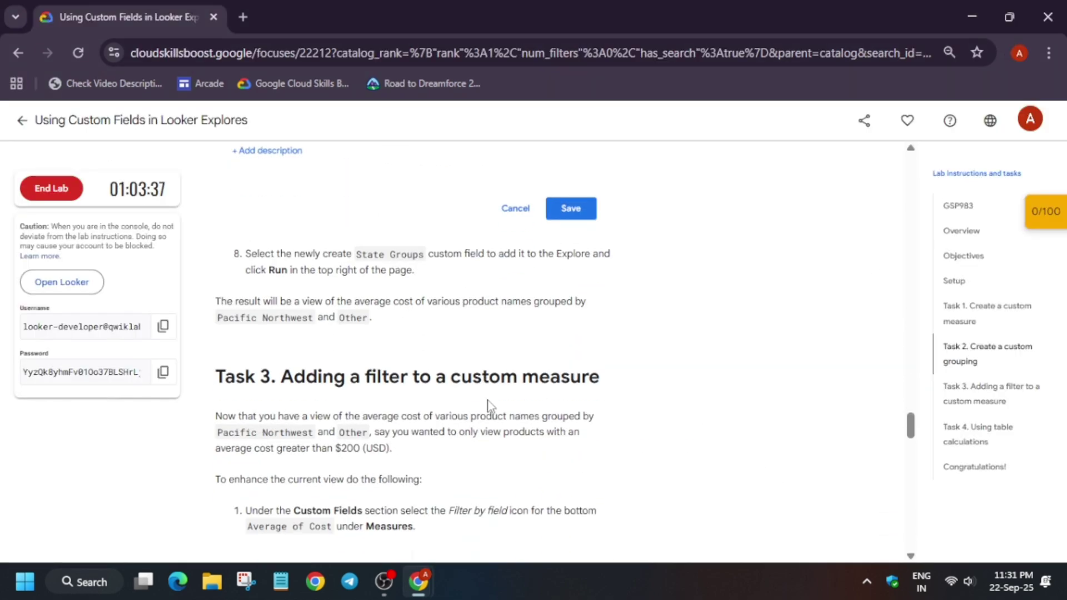
scroll(494, 395, down, 4)
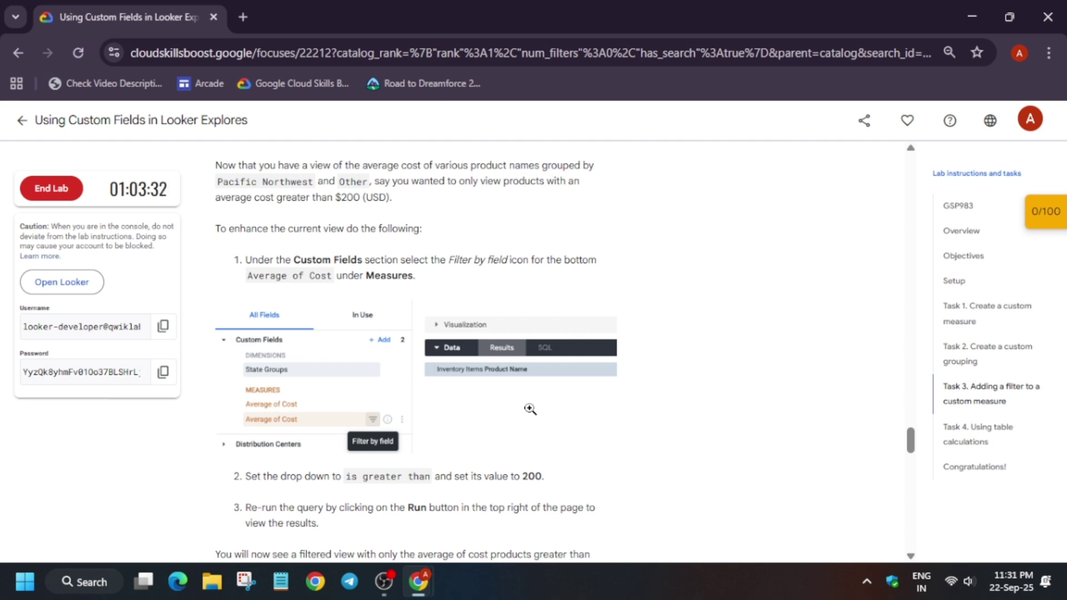
scroll(530, 409, down, 3)
key(alt+Tab)
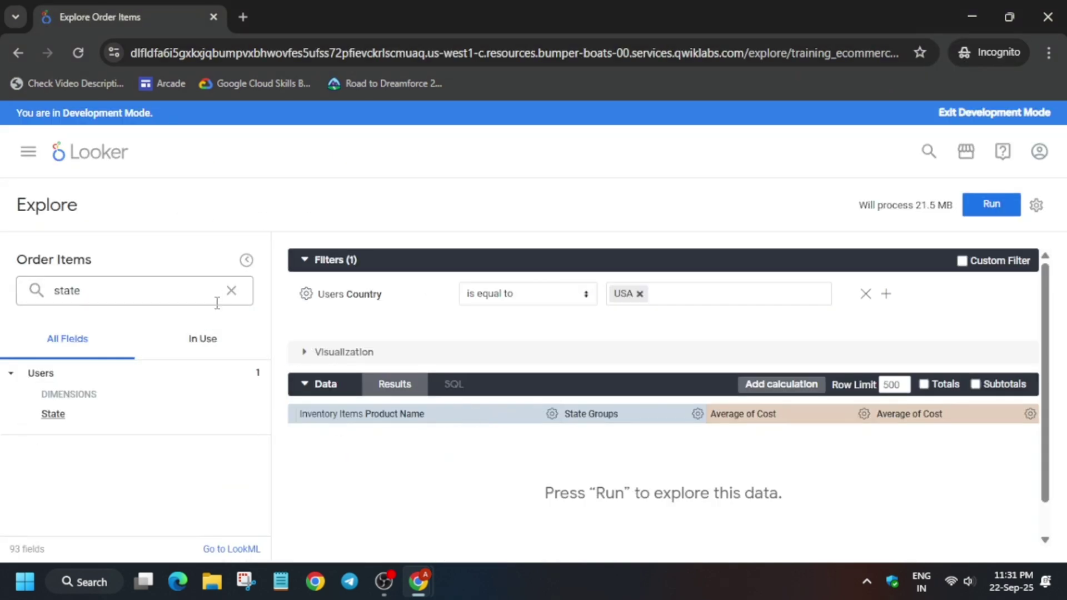
key(ctrl+a)
key(BackSpace)
Filter the second Average of Cost to greater than 200 and run the query.
click(204, 483)
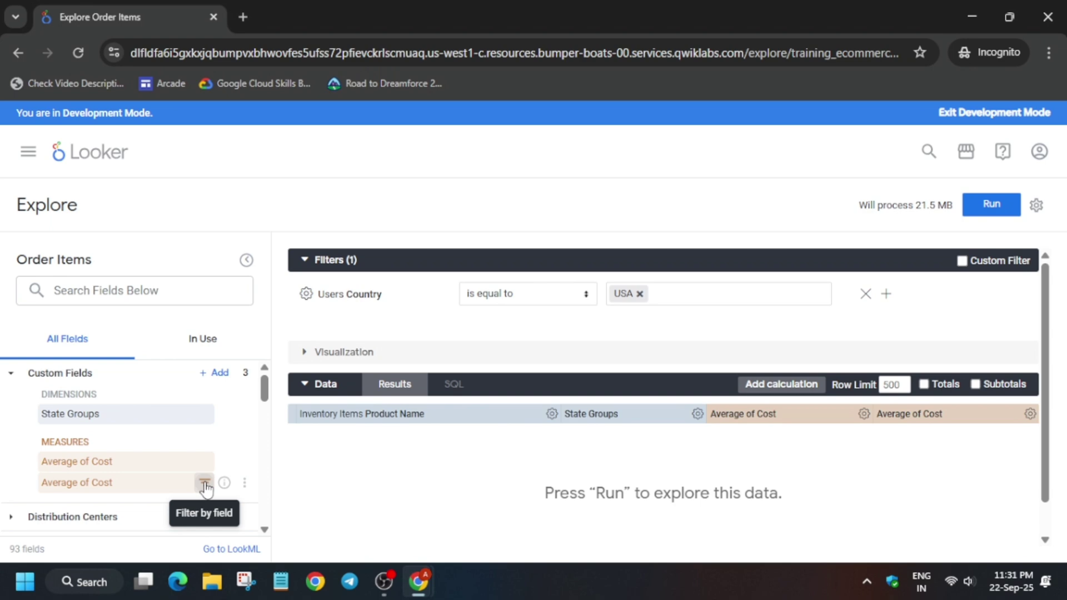
click(539, 312)
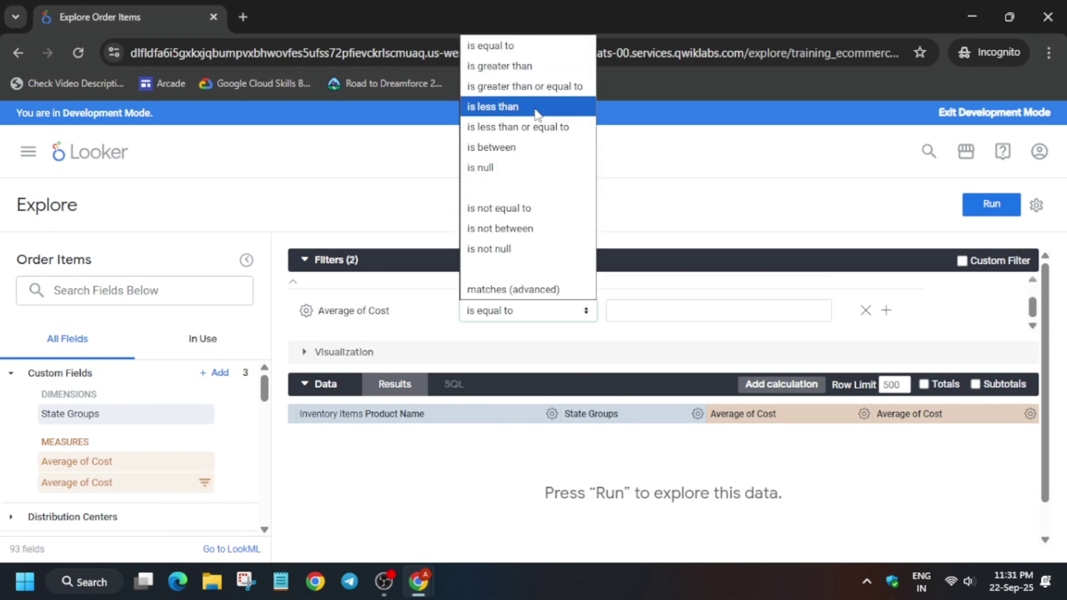
click(530, 68)
click(632, 307)
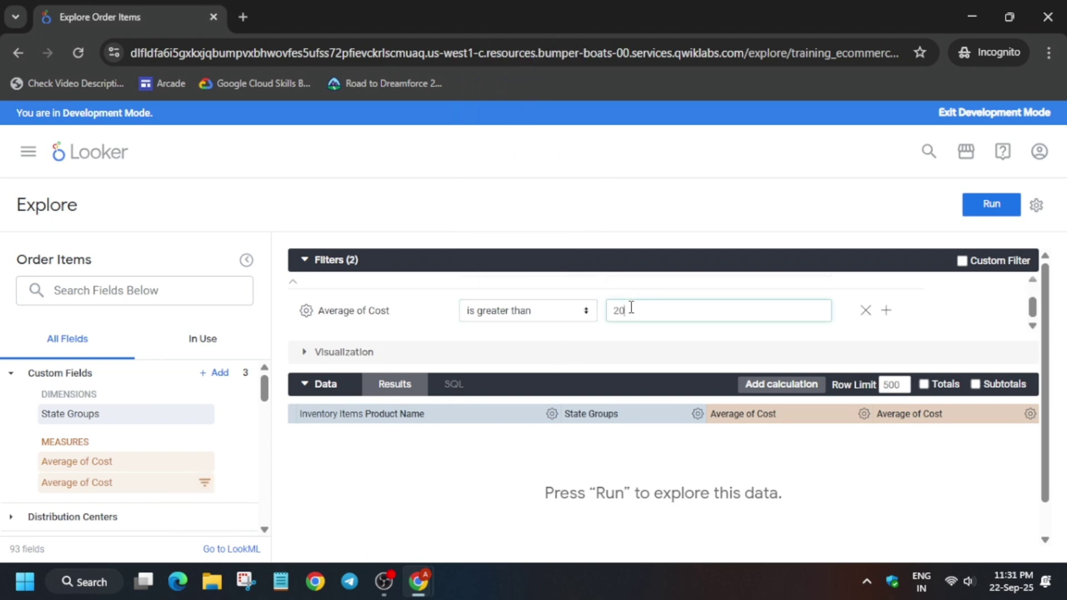
key(alt+Tab)
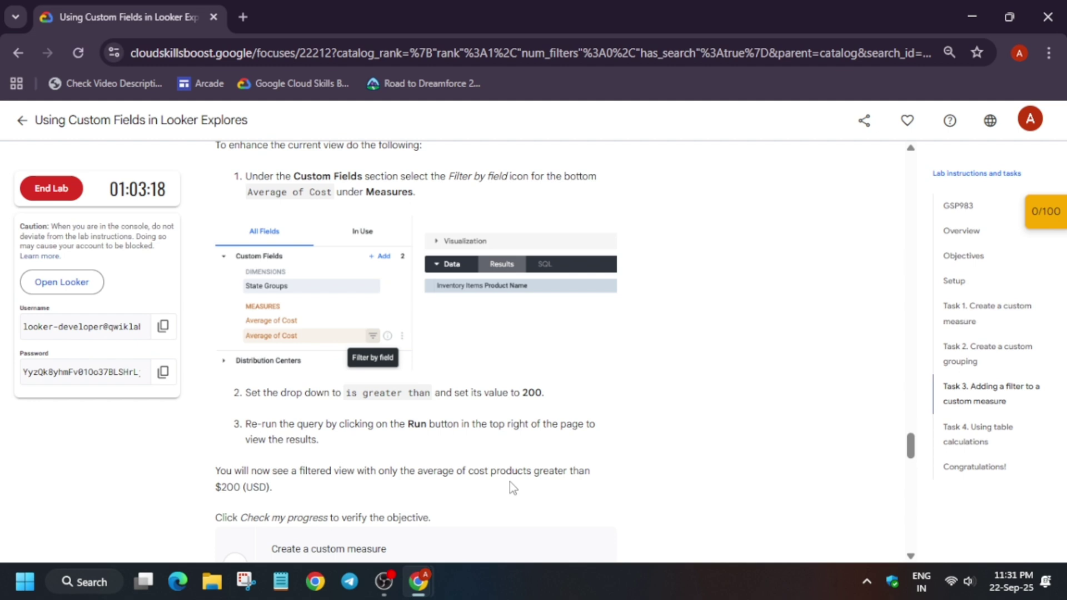
key(alt+Tab)
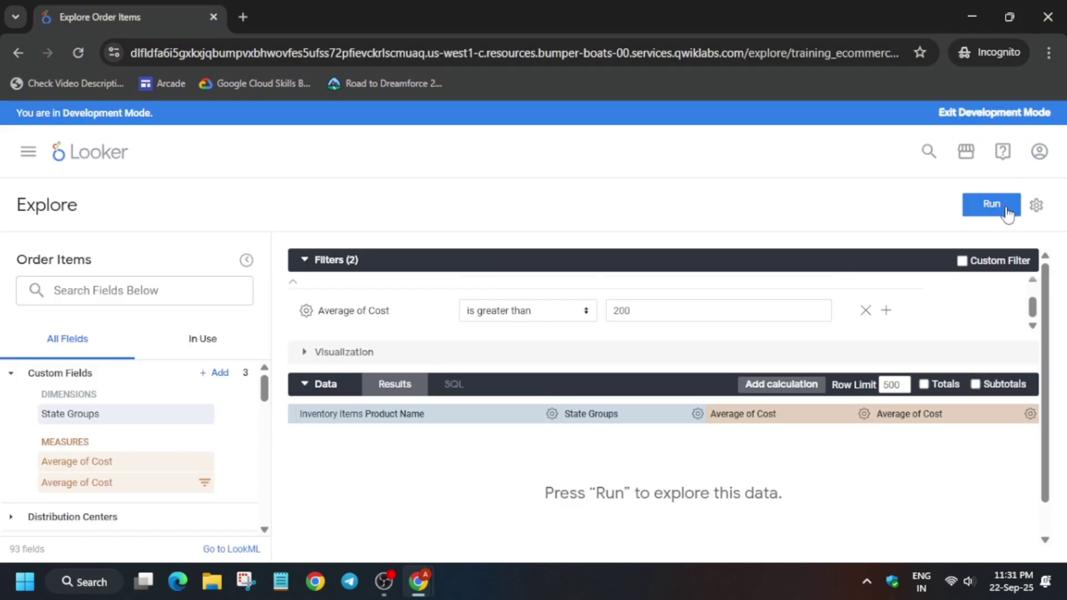
click(992, 204)
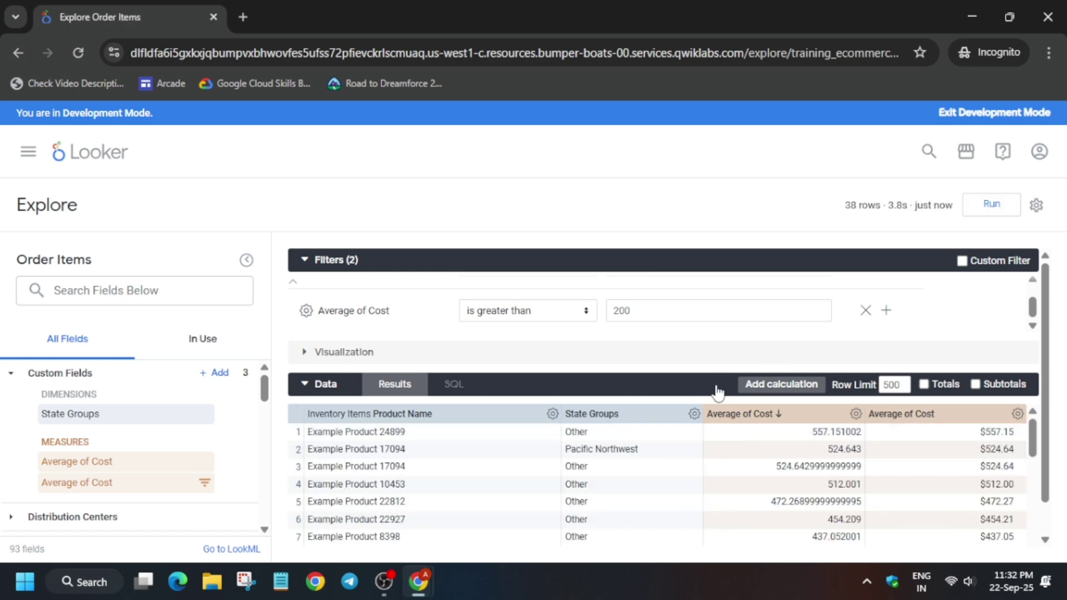
key(alt+Tab)
Run the 'Create a custom measure' progress check twice, noting the Order Count hint.
click(353, 240)
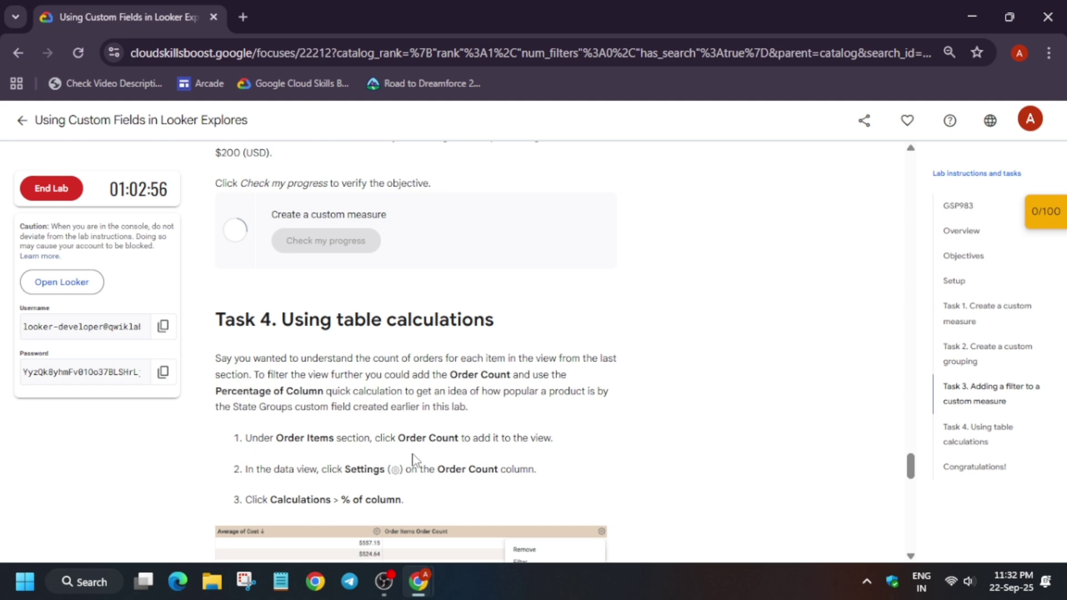
double_click(411, 438)
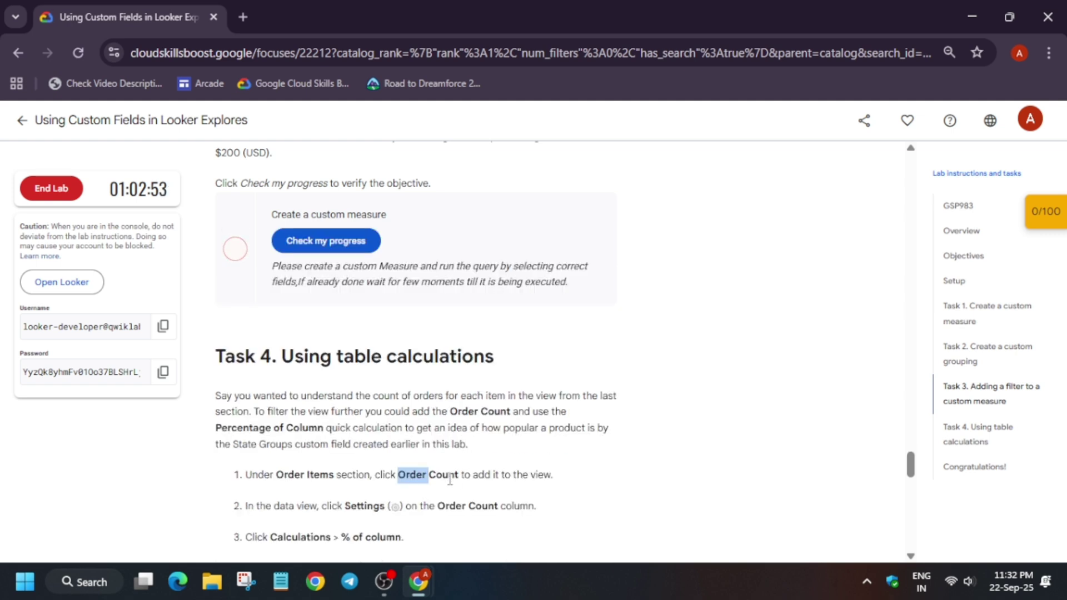
click(421, 470)
drag(399, 475, 460, 479)
key(ctrl+c)
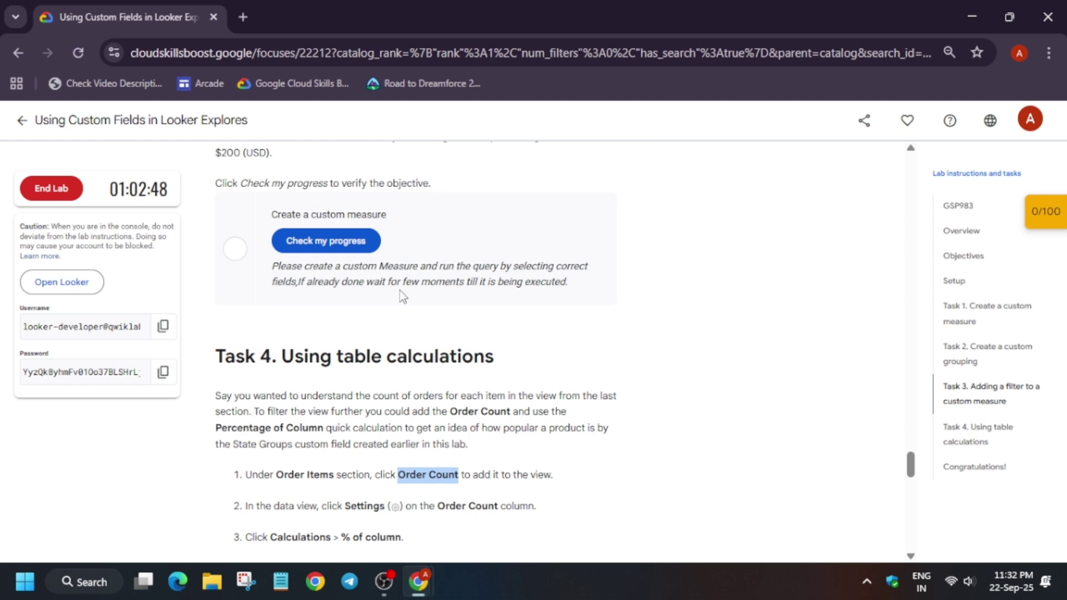
click(324, 236)
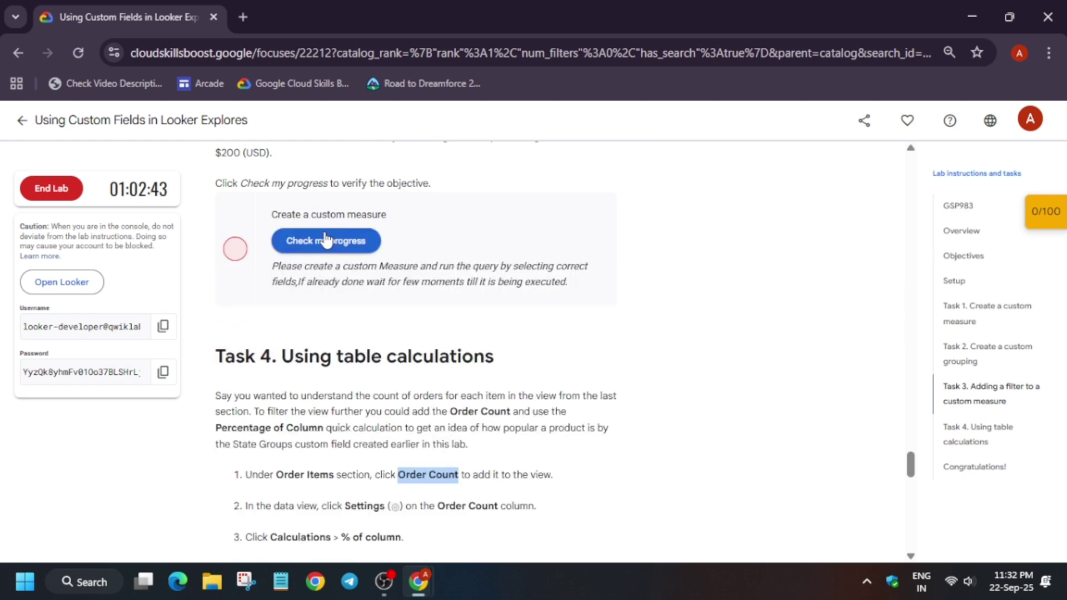
Add Order Items Order Count to the results table.
key(alt+Tab)
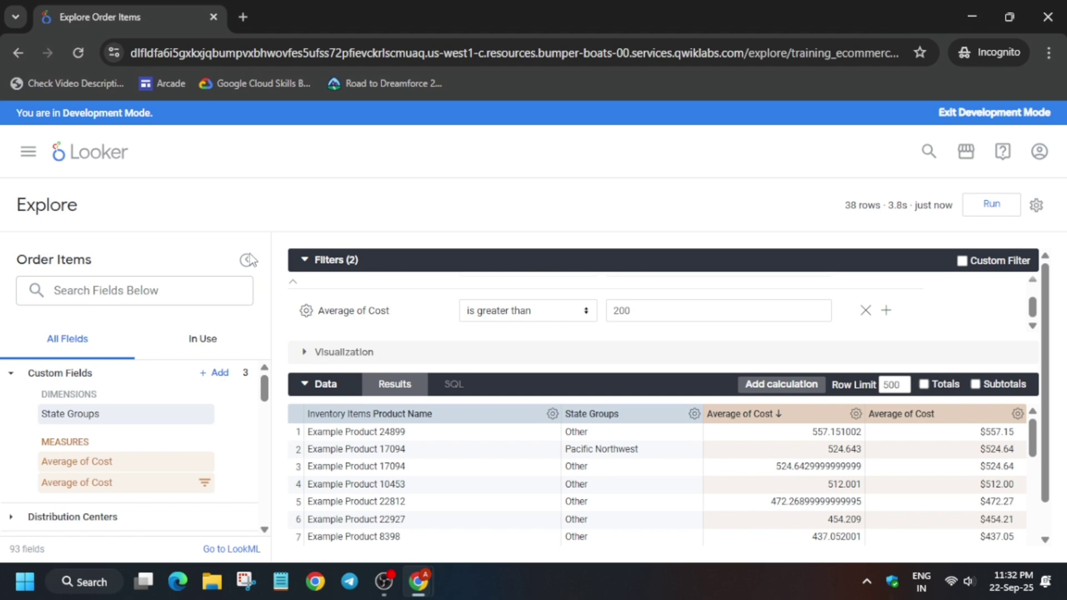
click(176, 290)
key(ctrl+v)
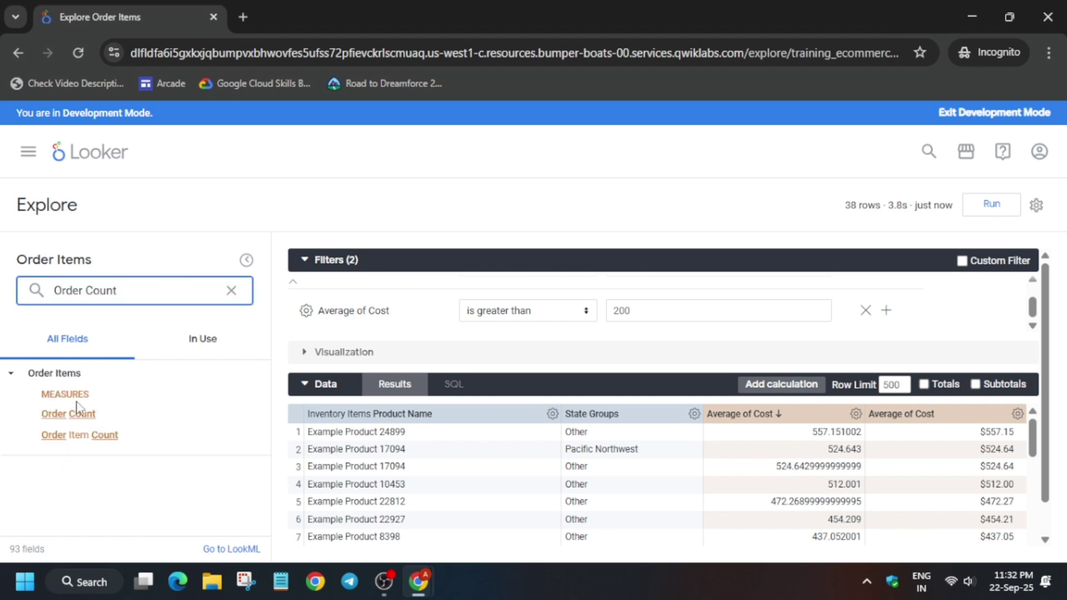
click(140, 419)
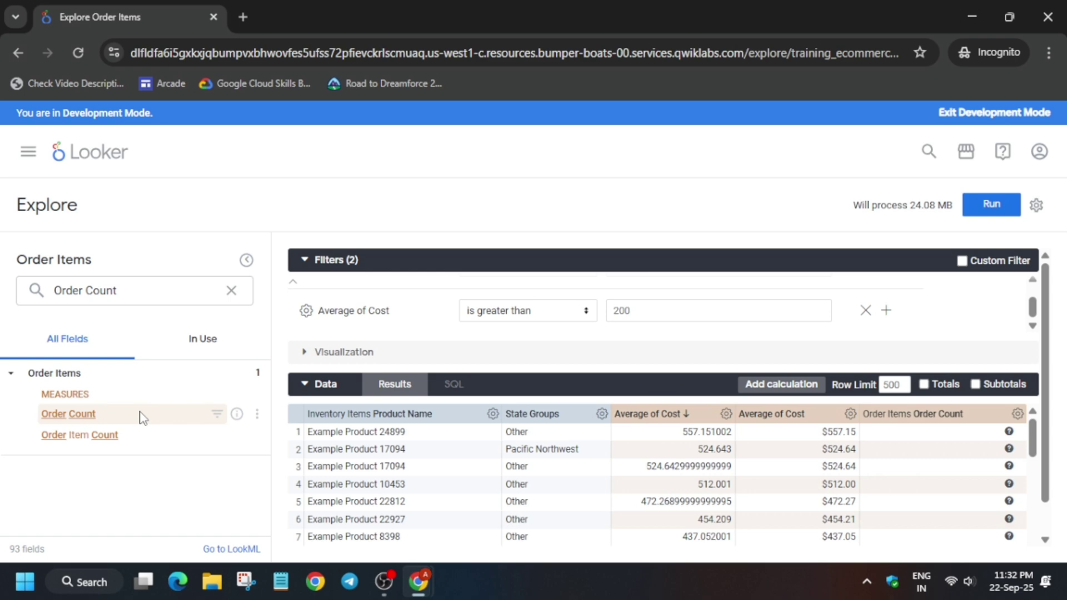
Add a percent-of-column calculation for Order Count and rerun the query.
click(1017, 415)
mouse_move(890, 276)
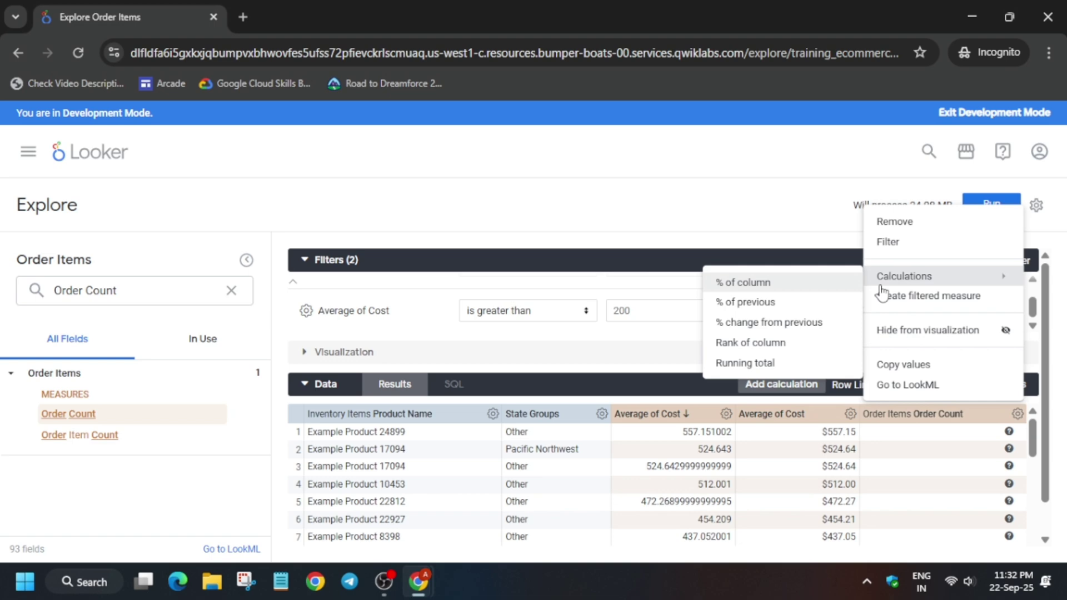
click(800, 292)
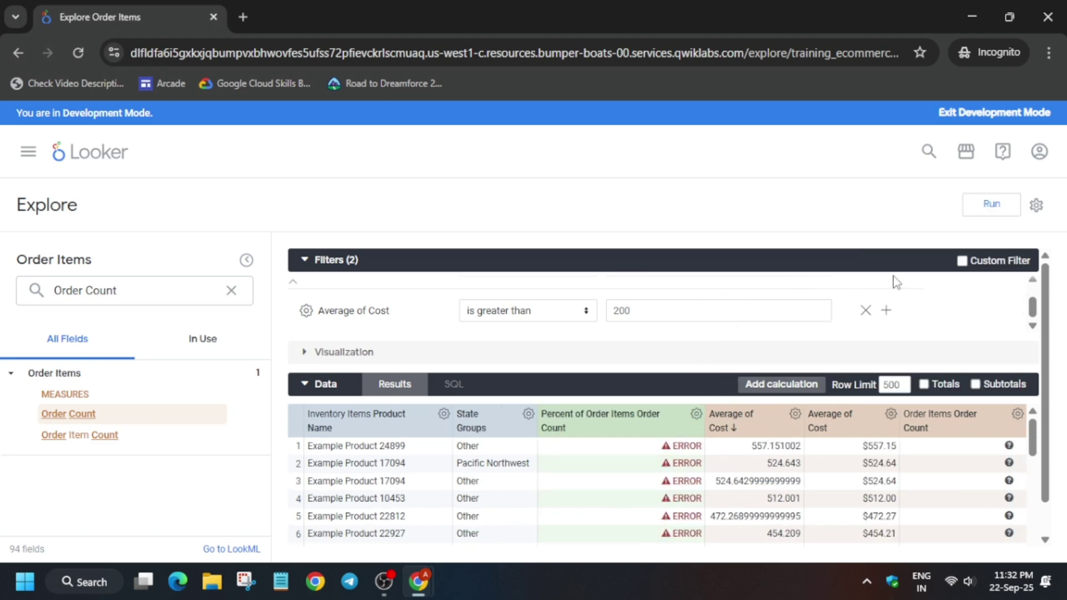
click(991, 205)
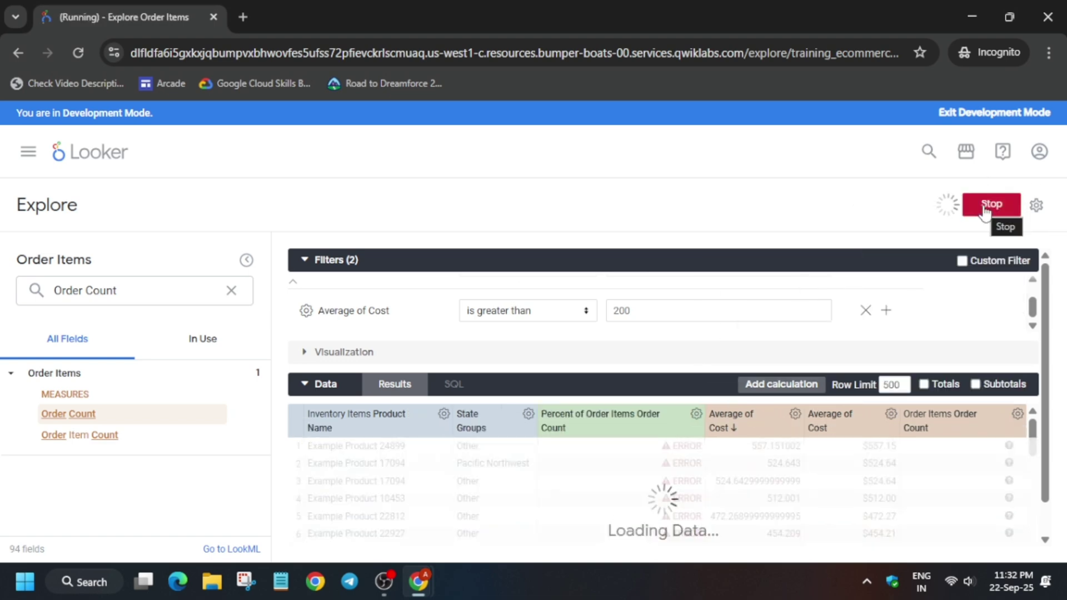
Check progress on the custom-measure and table-calculations tasks in the lab page.
key(alt+Tab)
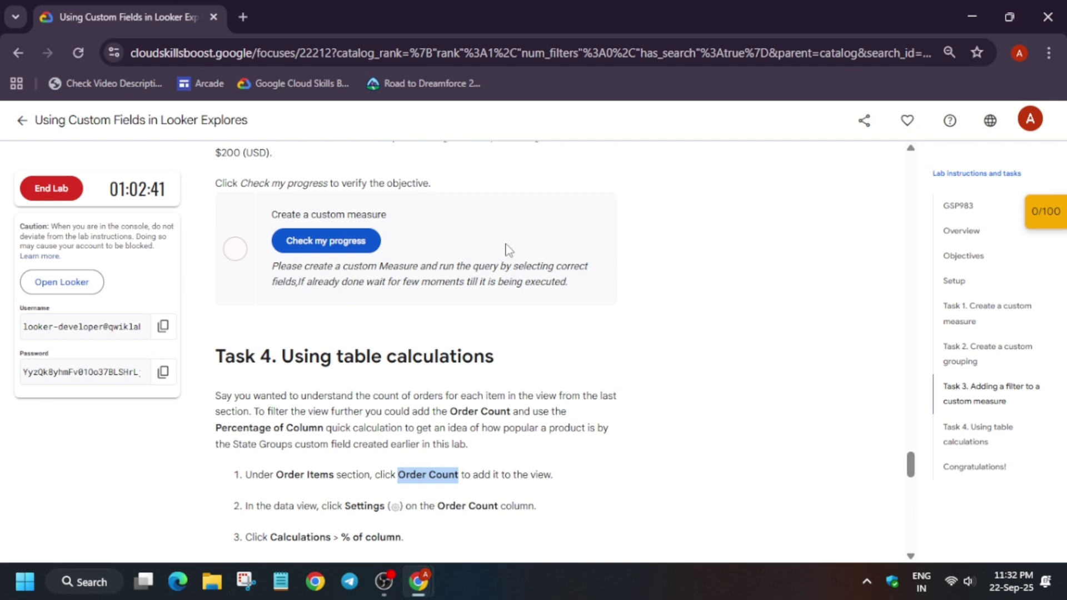
click(349, 251)
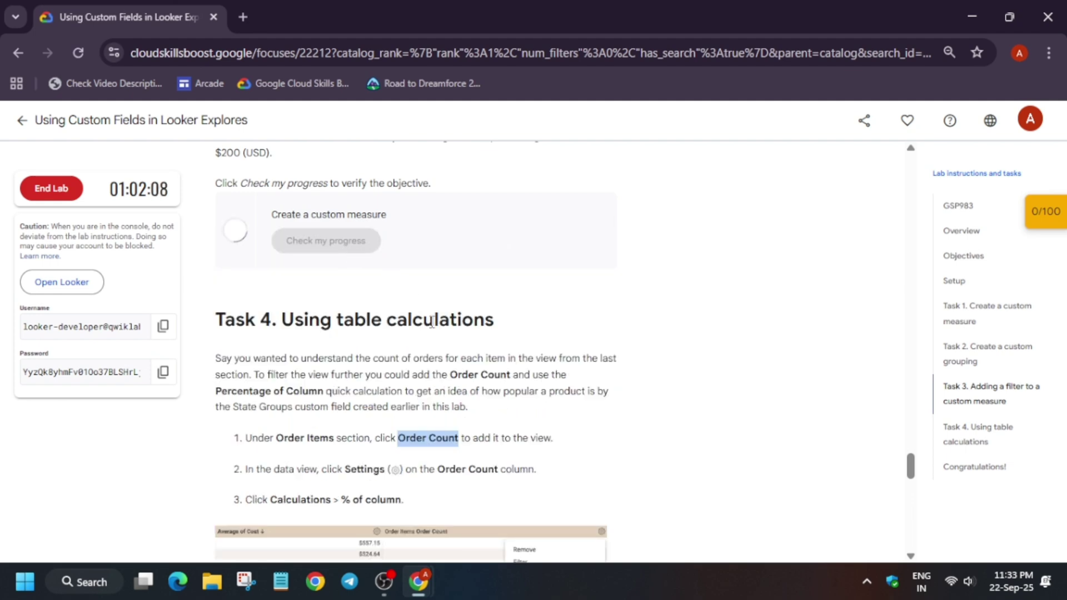
scroll(389, 333, down, 14)
click(349, 311)
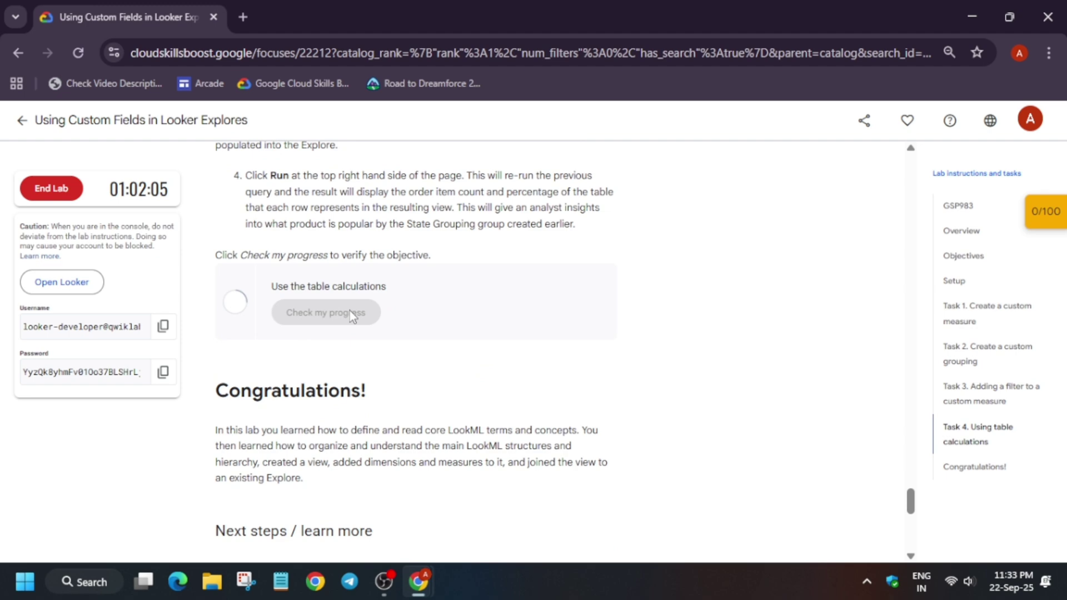
key(alt+Tab)
key(alt+Tab)
Recheck the table-calculations checkpoint repeatedly from the Checkpoints panel.
click(1056, 225)
click(917, 283)
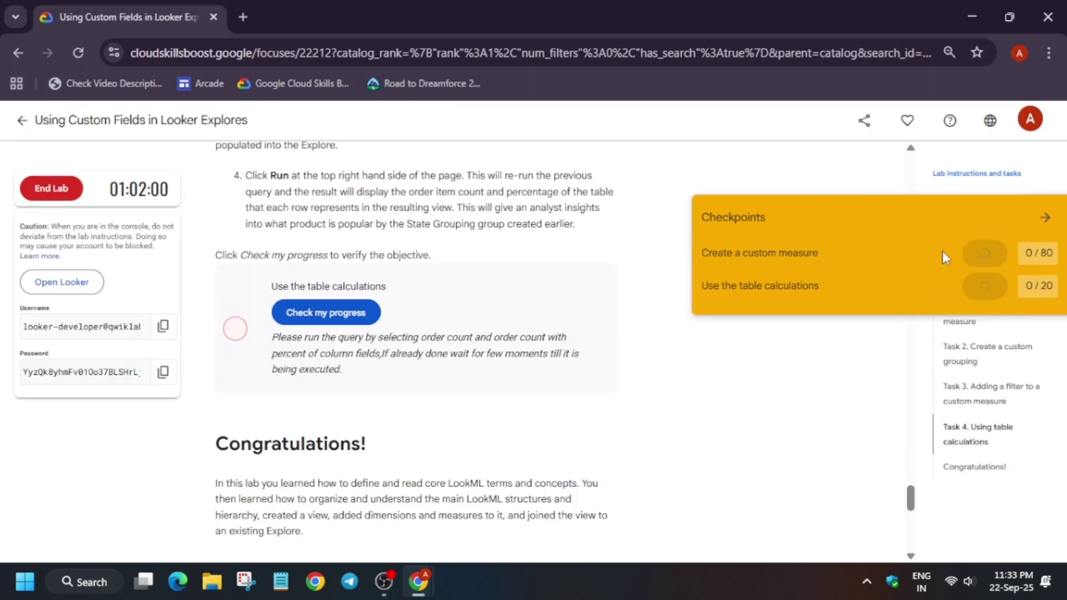
drag(278, 336, 435, 372)
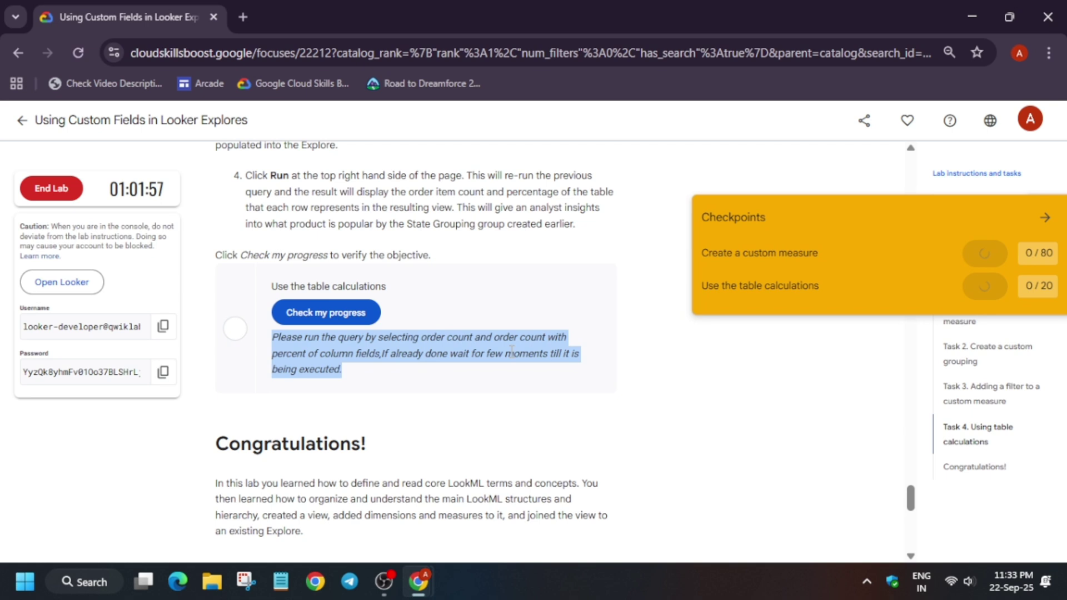
click(948, 295)
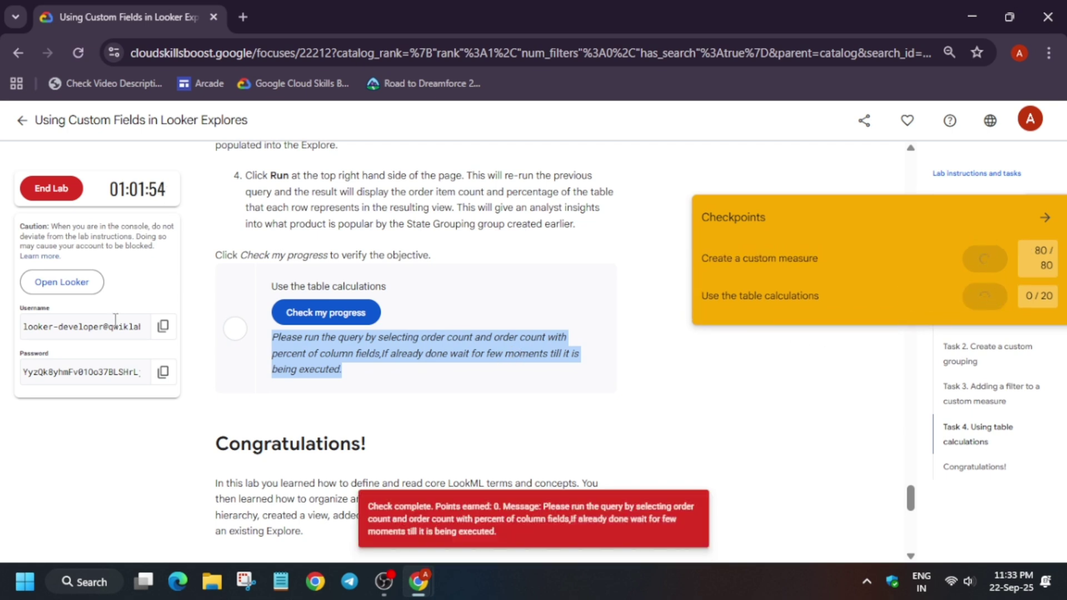
click(309, 313)
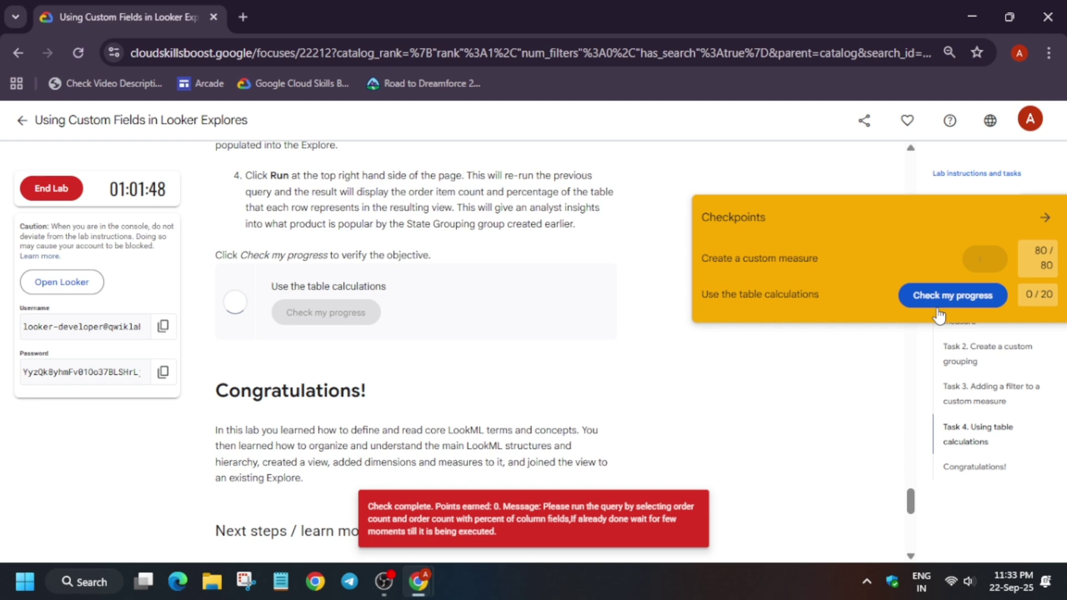
click(939, 315)
key(alt+Tab)
Add a second % of column calculation on the Order Count column.
click(850, 414)
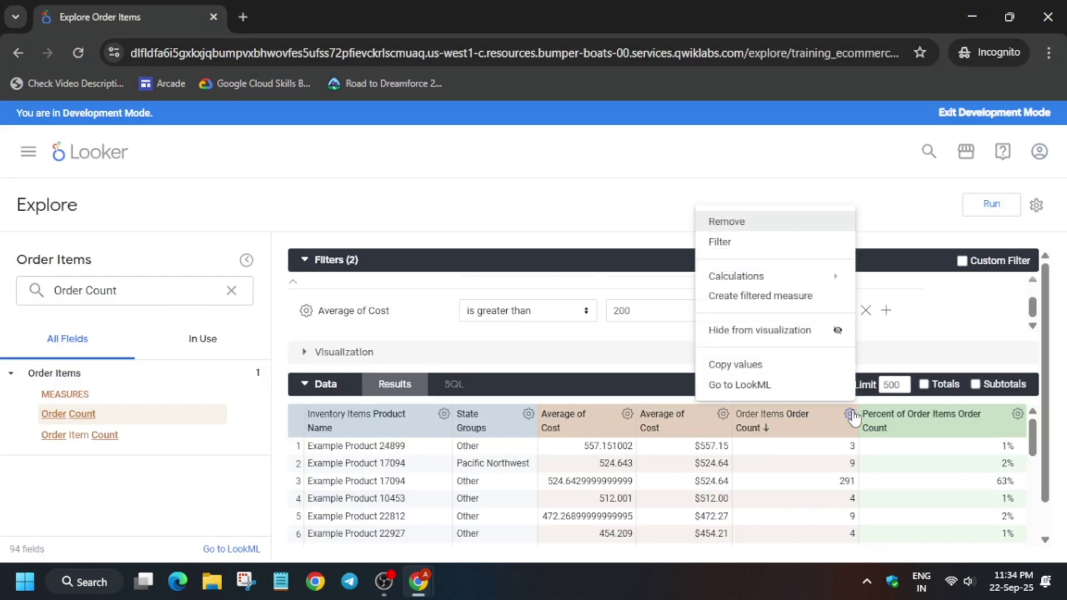
mouse_move(831, 277)
click(874, 284)
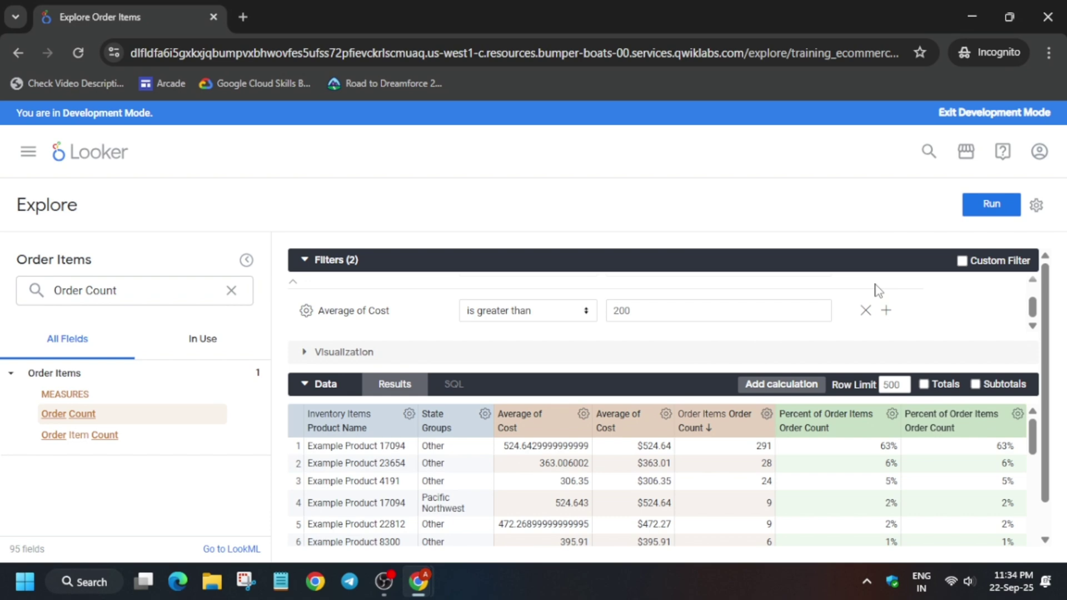
Rerun the query with both percent columns, then recheck progress on the table-calculations task.
click(991, 205)
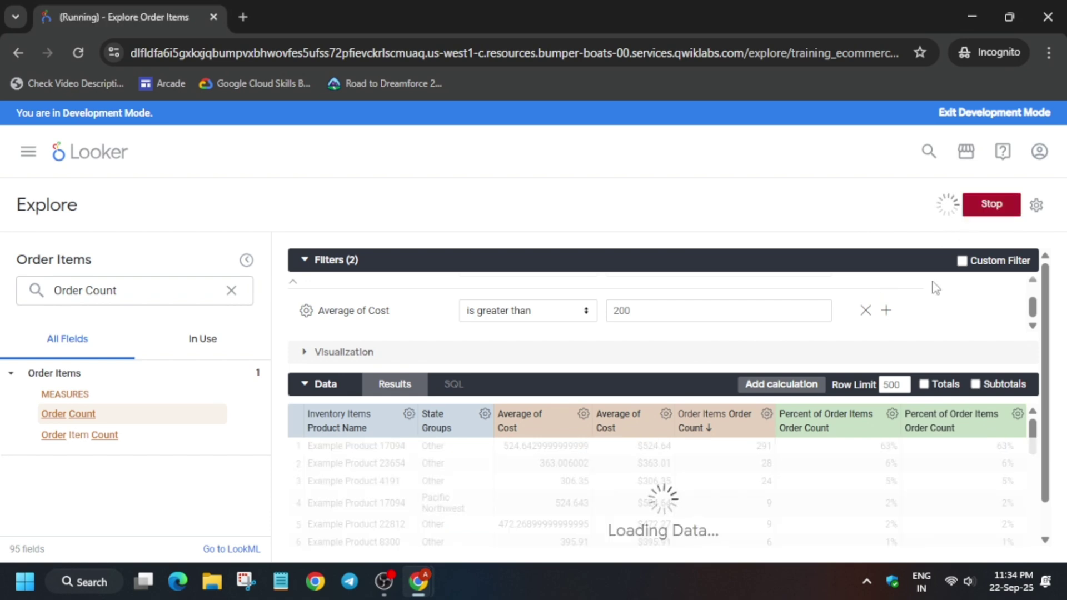
key(alt+Tab)
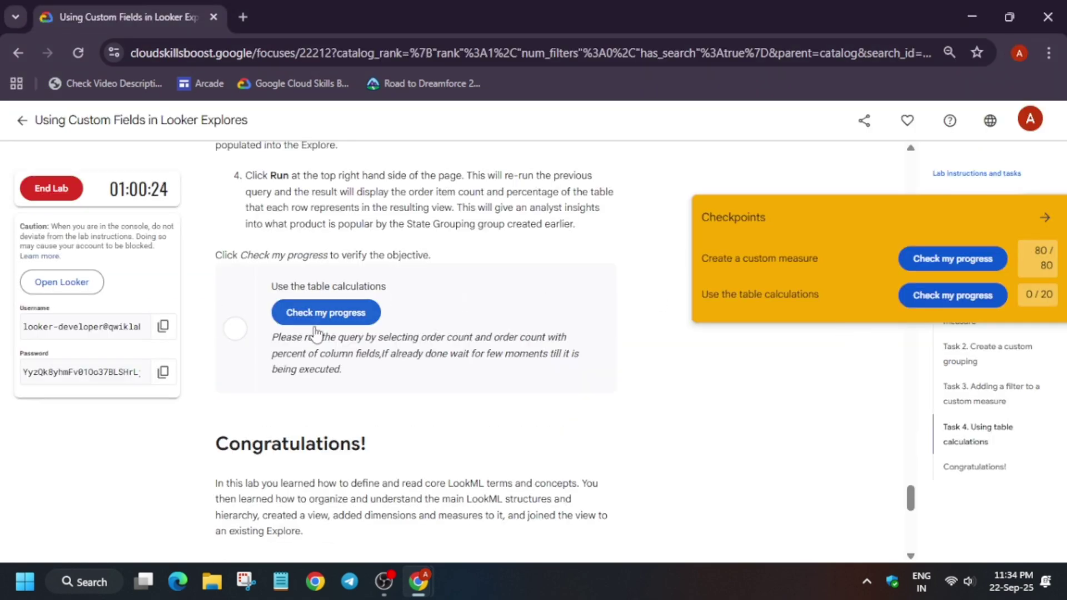
click(351, 316)
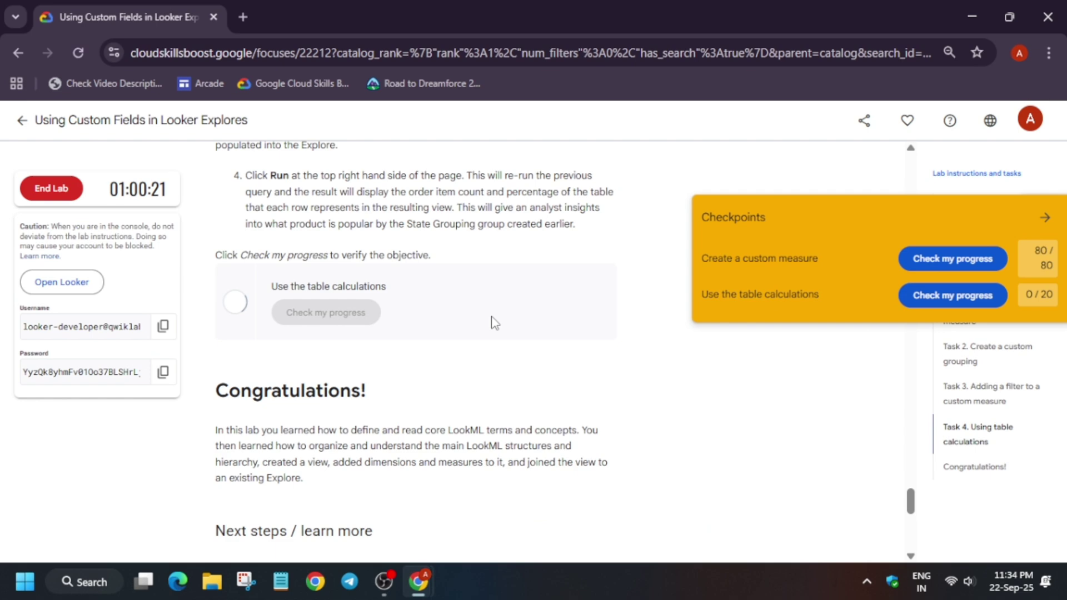